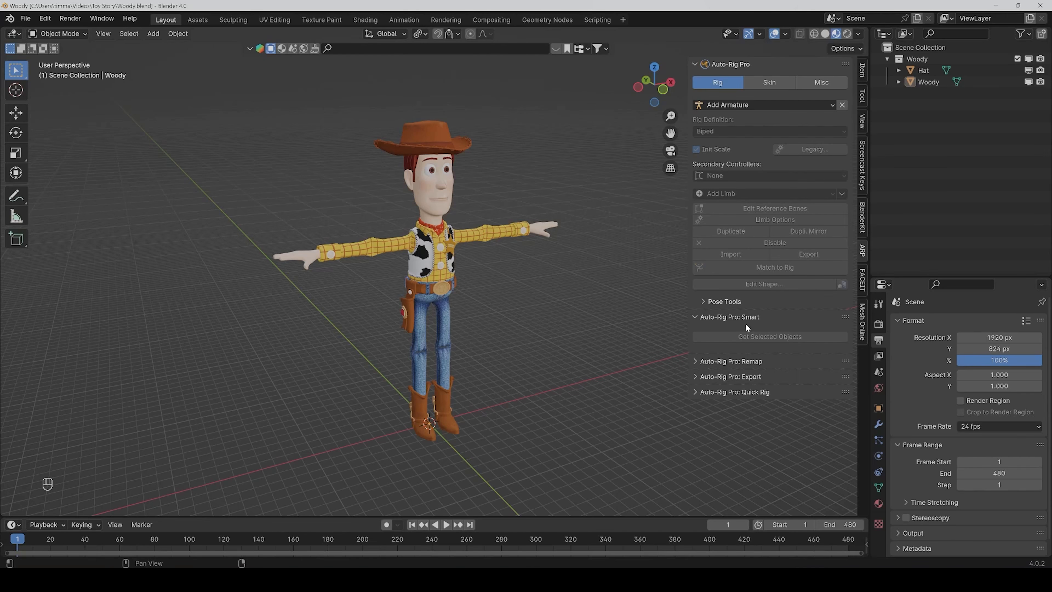
{"action": "left_click", "coordinate": [736, 104]}
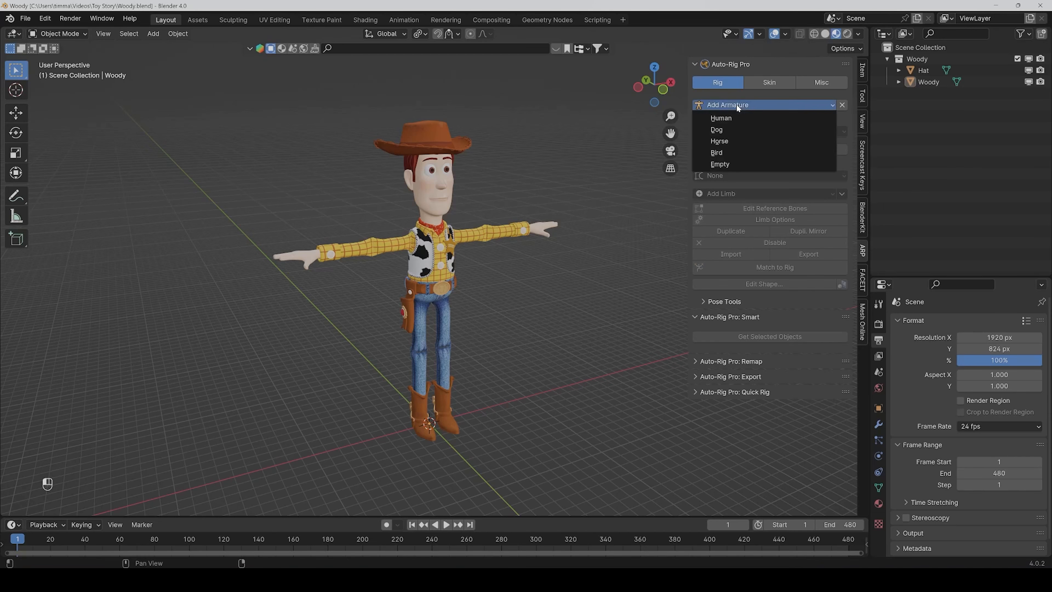
{"action": "left_click", "coordinate": [731, 141]}
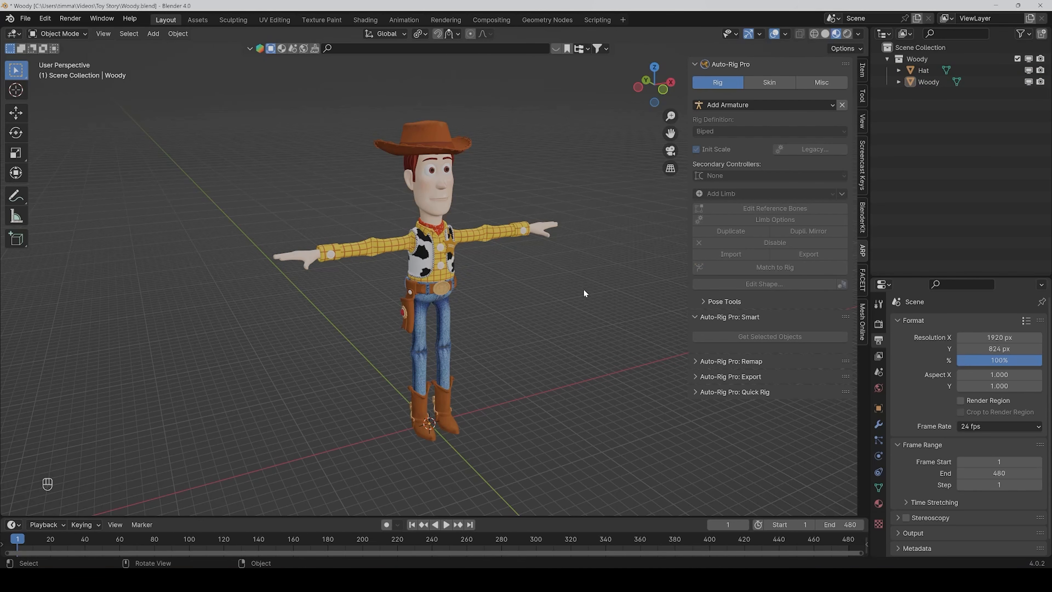
Select the hat and the Woody body and load them into Auto-Rig Pro Smart as a Full Body character
{"action": "left_click", "coordinate": [436, 134]}
{"action": "left_click", "coordinate": [439, 206], "text": "shift"}
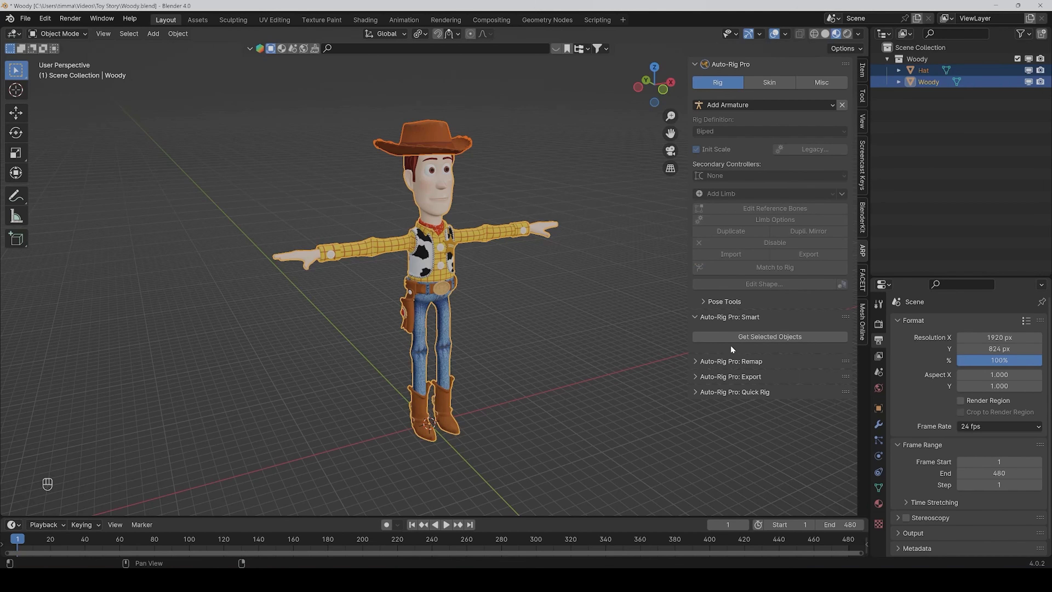
{"action": "left_click", "coordinate": [725, 338]}
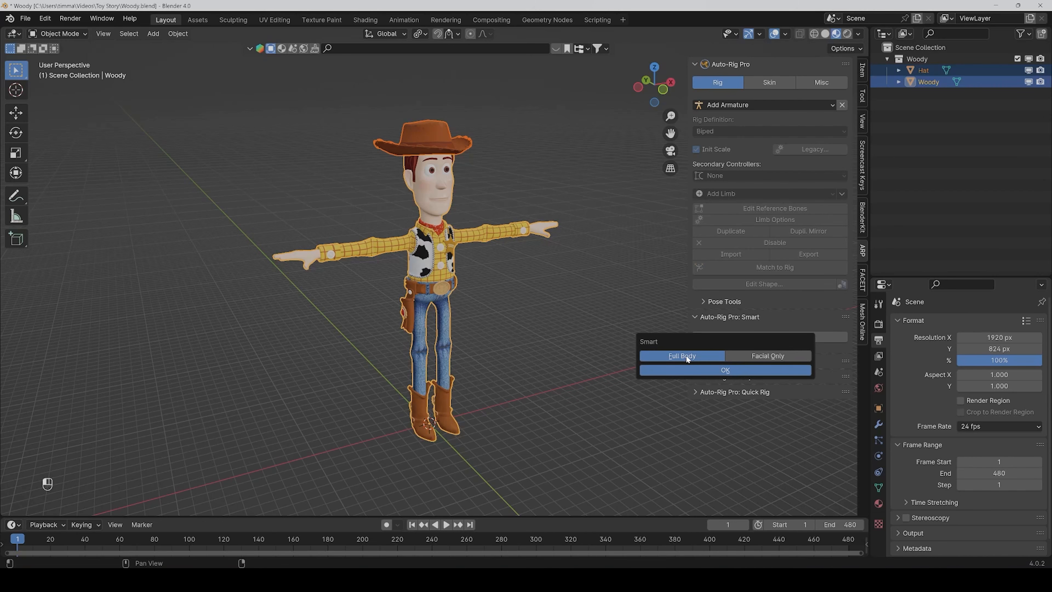
{"action": "left_click", "coordinate": [709, 370]}
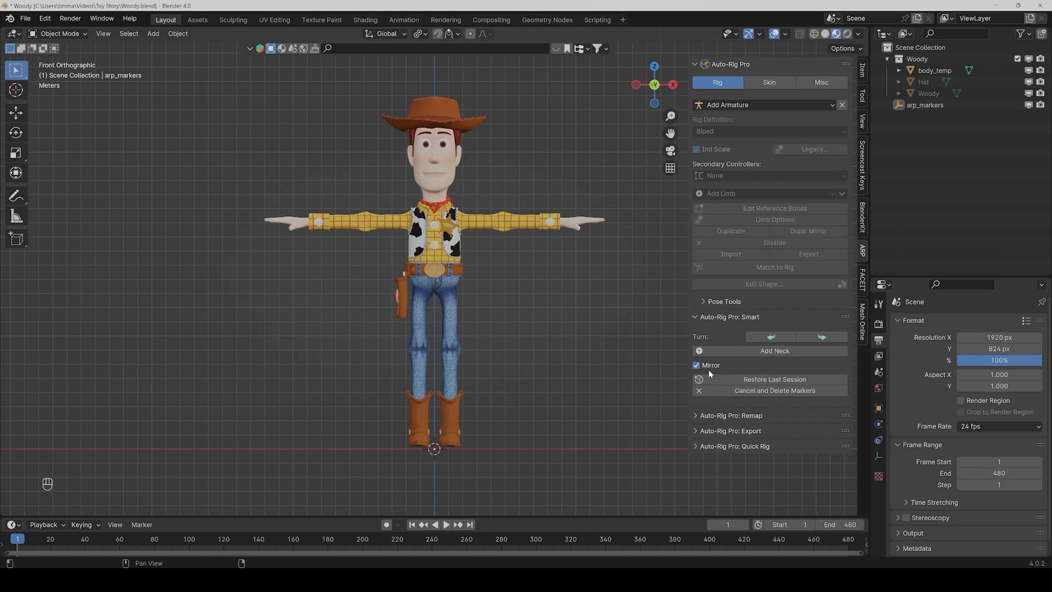
Place the neck marker on the centre of the red scarf and the chin marker at the base of the chin
{"action": "scroll", "coordinate": [544, 294], "scroll_direction": "up", "scroll_amount": 3}
{"action": "left_click_drag", "start_coordinate": [671, 132], "coordinate": [619, 243]}
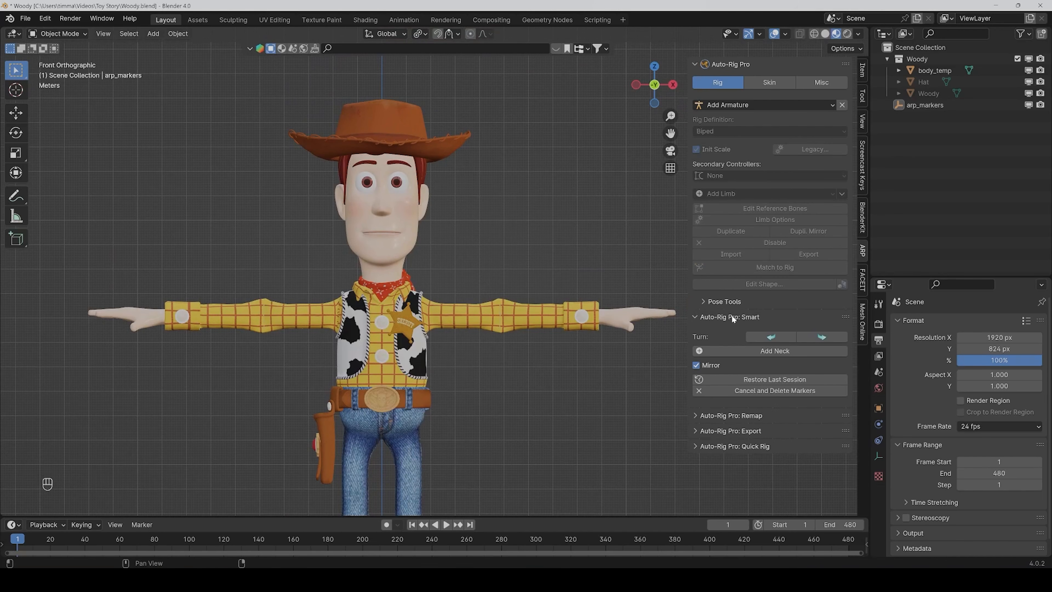
{"action": "left_click", "coordinate": [763, 352]}
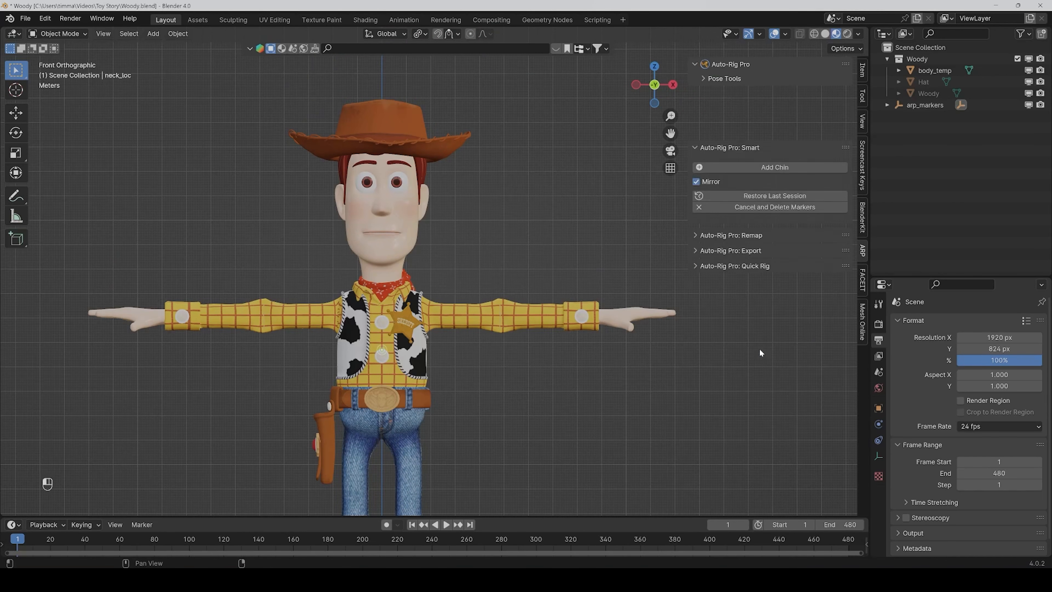
{"action": "left_click", "coordinate": [518, 290]}
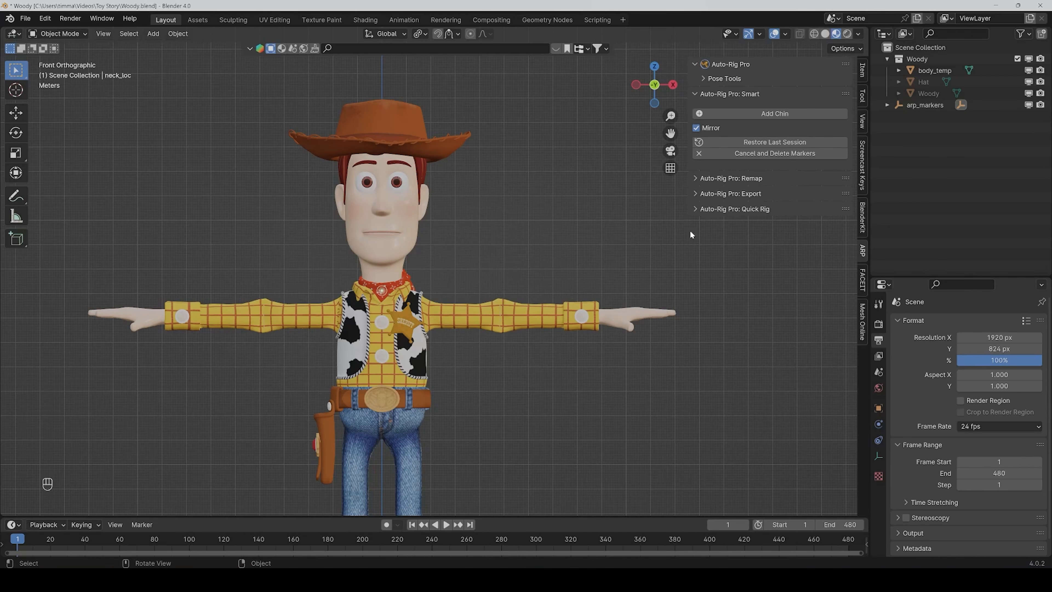
{"action": "left_click", "coordinate": [778, 114]}
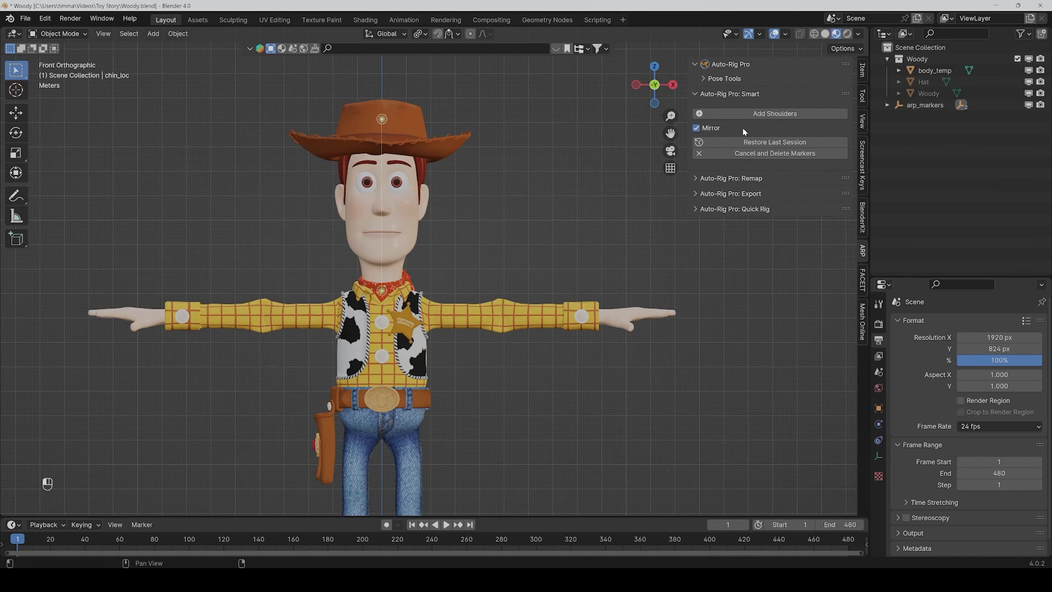
{"action": "left_click", "coordinate": [537, 255]}
Place the mirrored shoulder markers where the arms meet the vest and the wrist markers at the ends of the shirt cuffs
{"action": "left_click", "coordinate": [791, 113]}
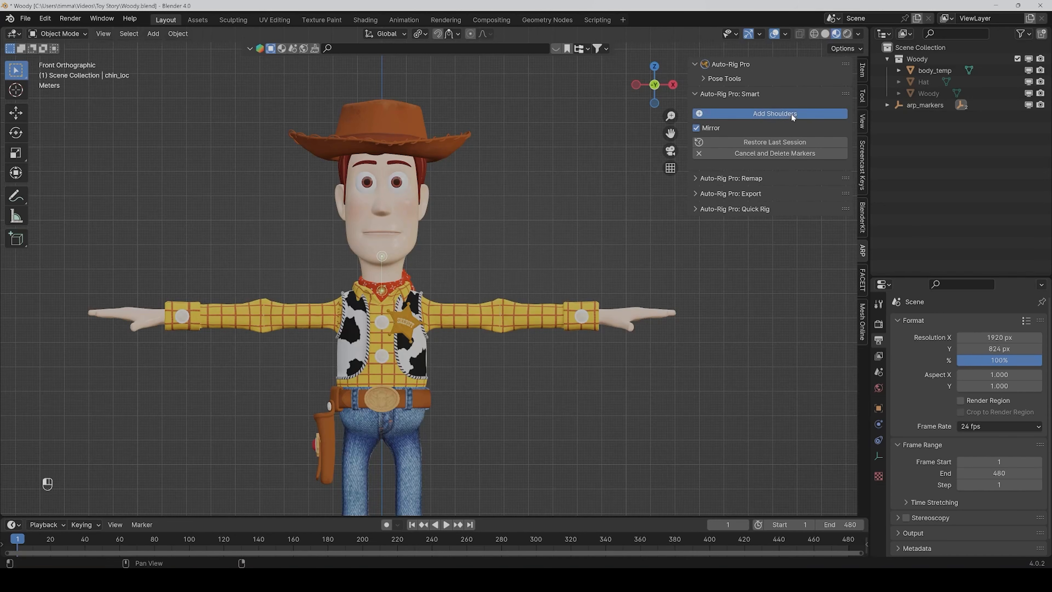
{"action": "left_click", "coordinate": [429, 313]}
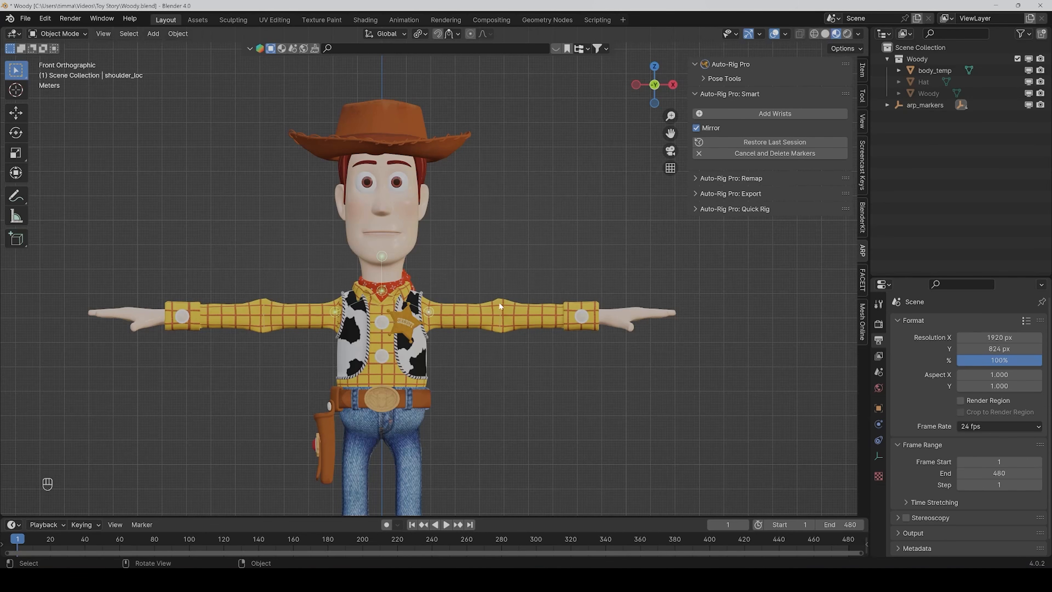
{"action": "left_click", "coordinate": [772, 115]}
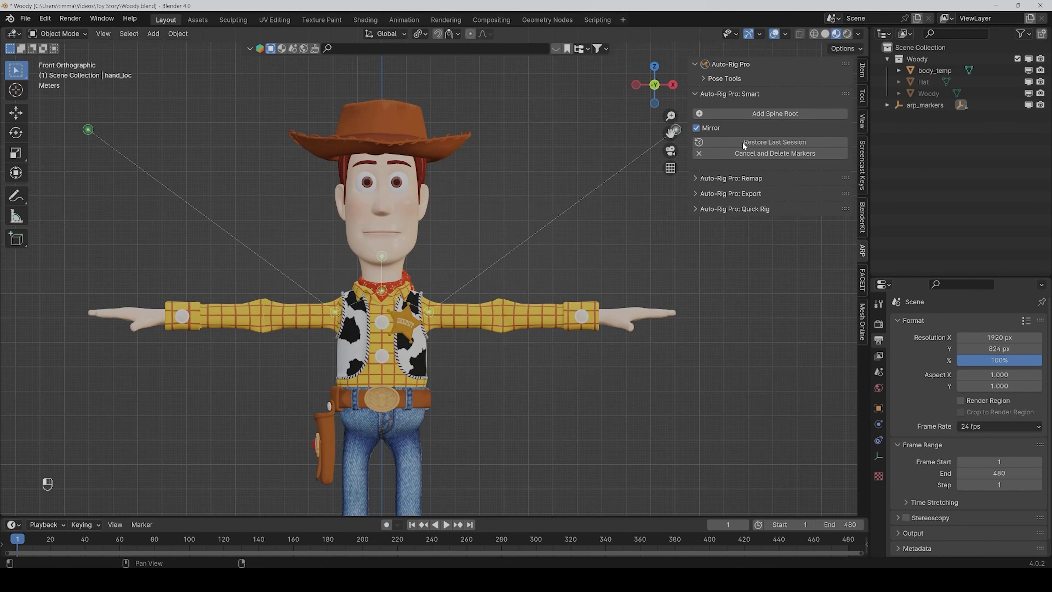
{"action": "left_click", "coordinate": [599, 317]}
Place the spine root marker on the pelvis just below the belt buckle and raise it about 0.12 m along Z
{"action": "left_click_drag", "start_coordinate": [670, 133], "coordinate": [673, 0]}
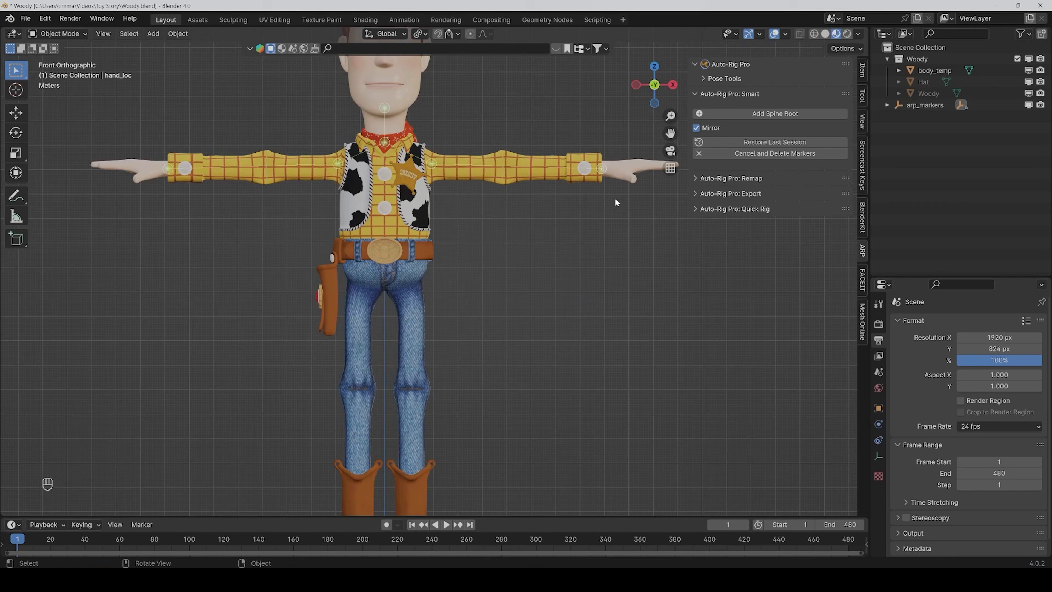
{"action": "left_click", "coordinate": [759, 114]}
{"action": "left_click", "coordinate": [519, 276]}
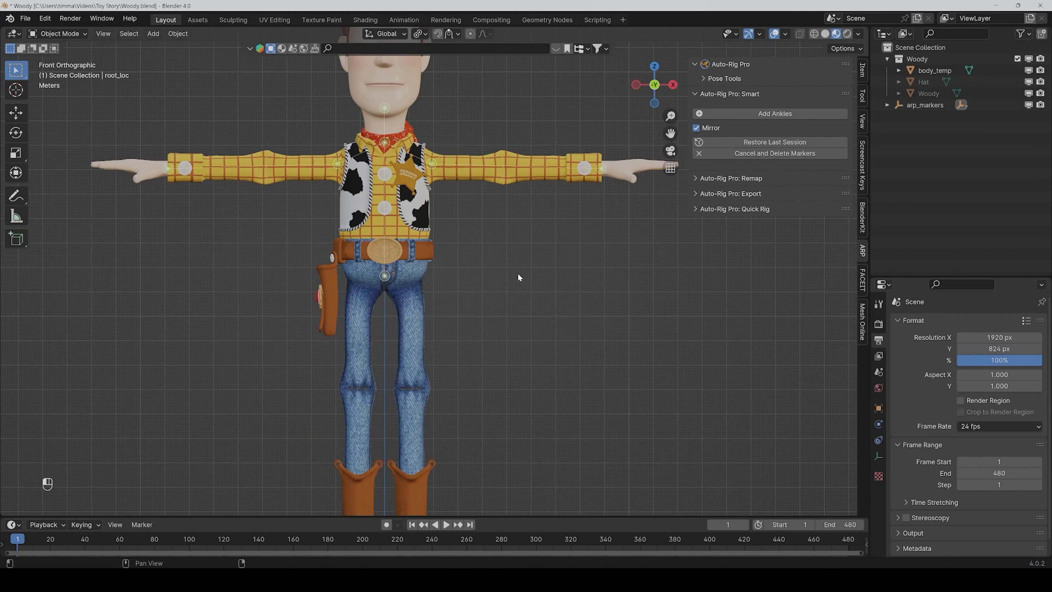
{"action": "left_click_drag", "start_coordinate": [518, 274], "coordinate": [518, 270]}
{"action": "key", "text": "g"}
{"action": "key", "text": "z"}
{"action": "left_click", "coordinate": [520, 261]}
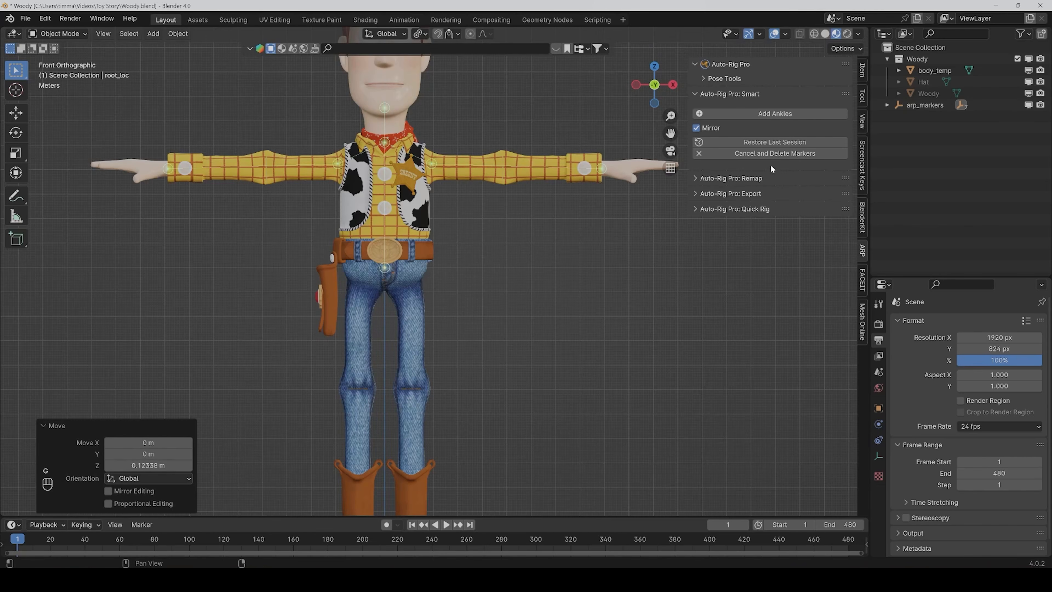
Add the mirrored ankle markers and place them on the lower part of the boots at ankle height
{"action": "scroll", "coordinate": [529, 343], "scroll_direction": "down", "scroll_amount": 1}
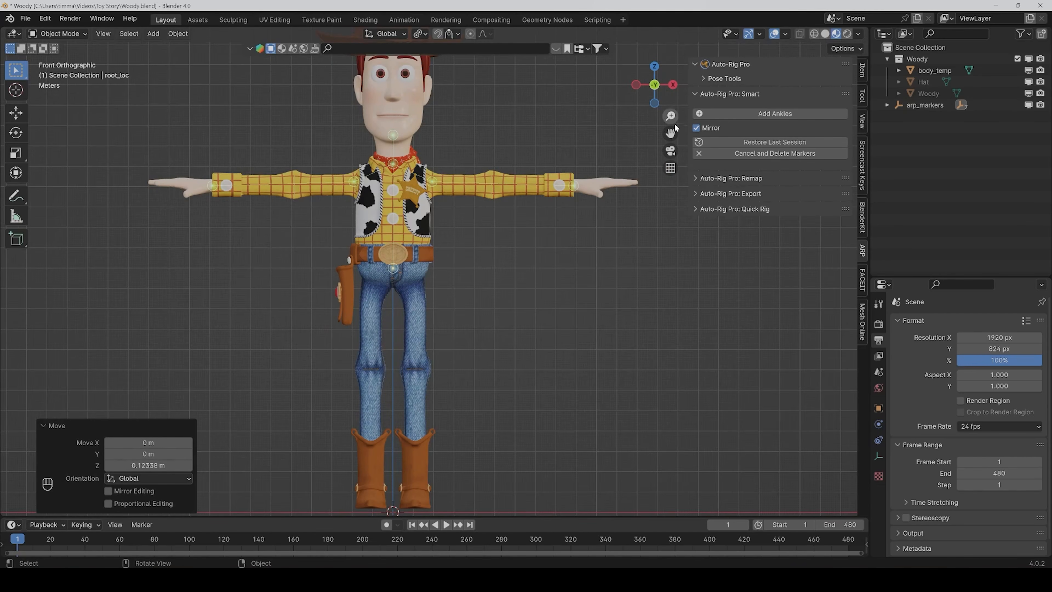
{"action": "left_click_drag", "start_coordinate": [671, 133], "coordinate": [663, 84]}
{"action": "left_click", "coordinate": [780, 116]}
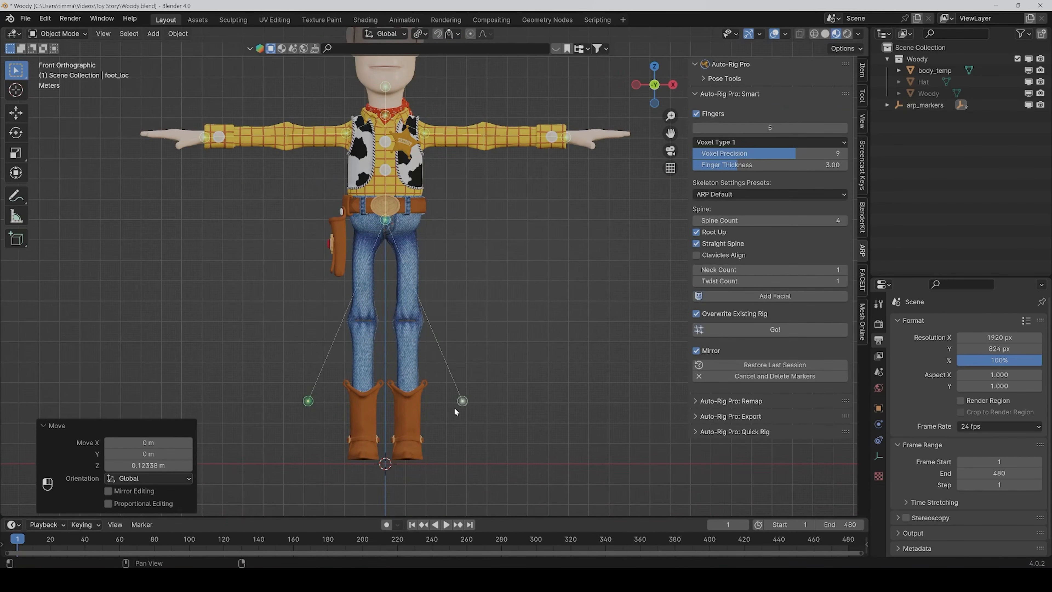
{"action": "left_click", "coordinate": [408, 439]}
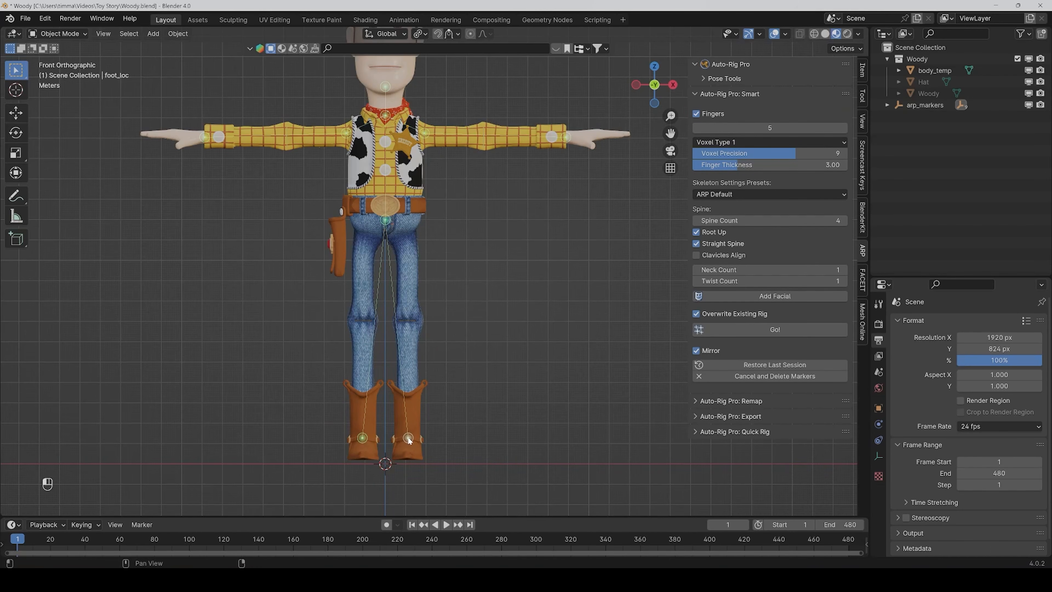
Generate the reference skeleton from the placed markers with five fingers and the ARP Default skeleton settings
{"action": "middle_click_drag", "start_coordinate": [564, 207], "coordinate": [472, 271]}
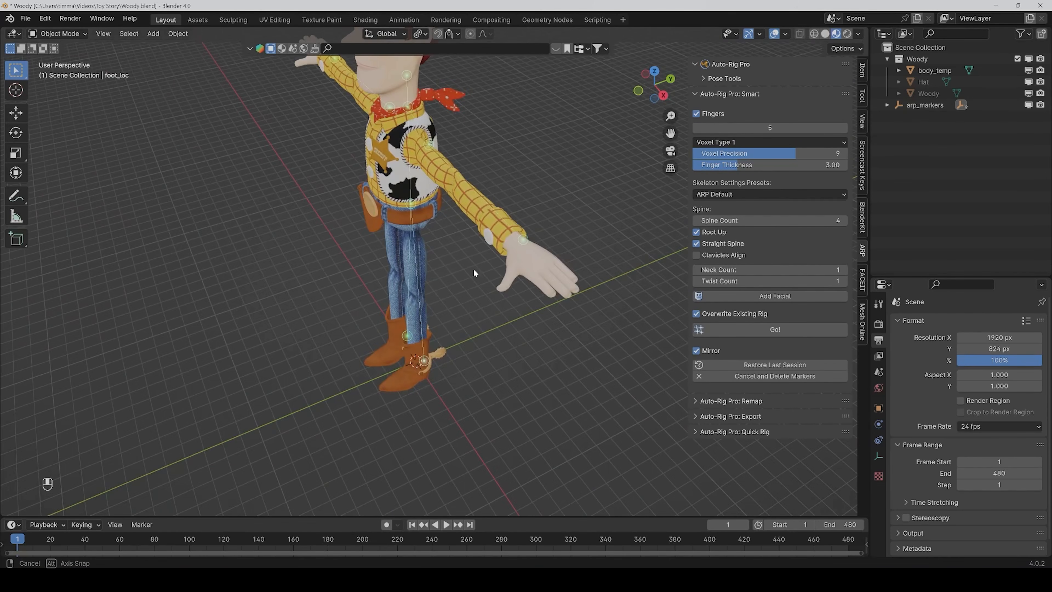
{"action": "left_click_drag", "start_coordinate": [670, 133], "coordinate": [621, 141]}
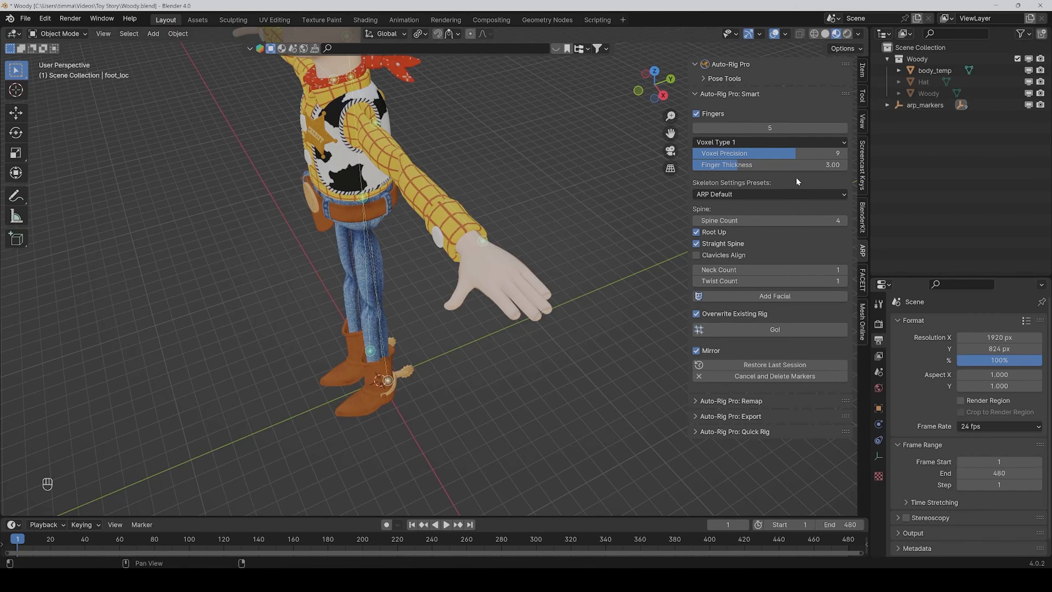
{"action": "scroll", "coordinate": [485, 297], "scroll_direction": "down", "scroll_amount": 4}
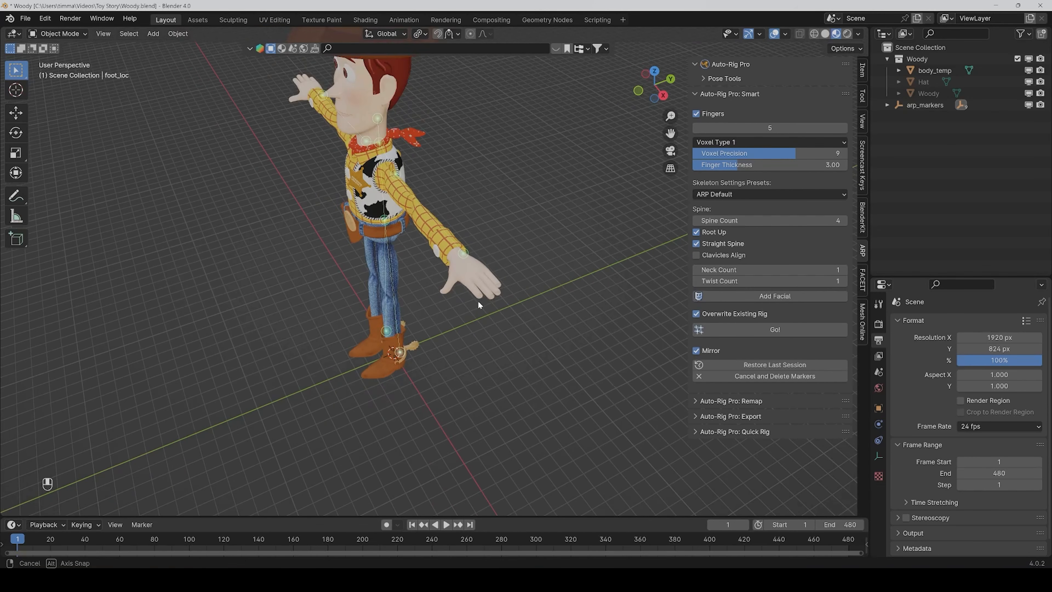
{"action": "middle_click_drag", "start_coordinate": [477, 300], "coordinate": [550, 285]}
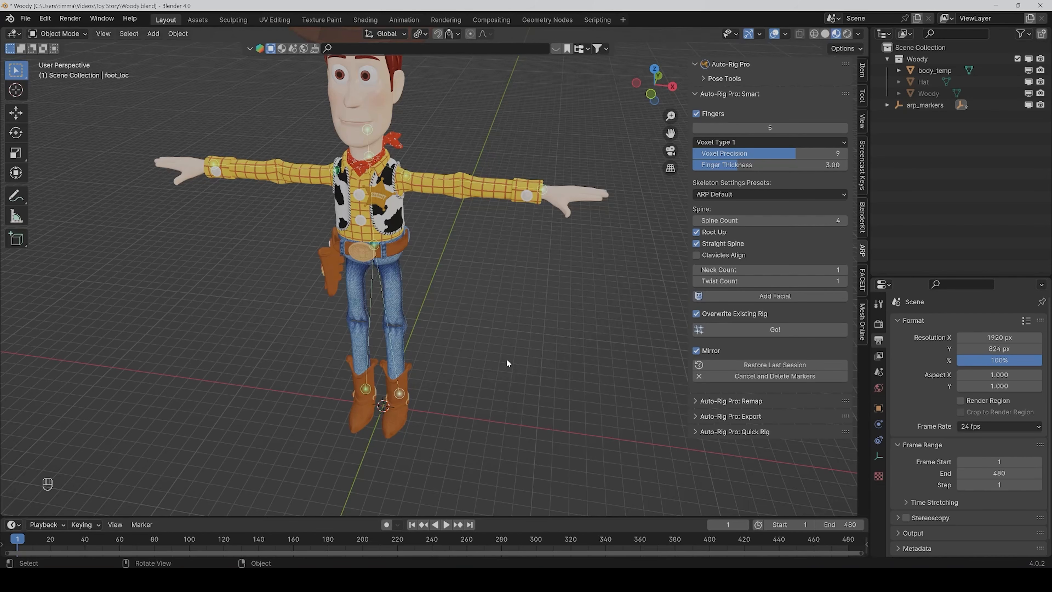
{"action": "middle_click_drag", "start_coordinate": [507, 363], "coordinate": [525, 349]}
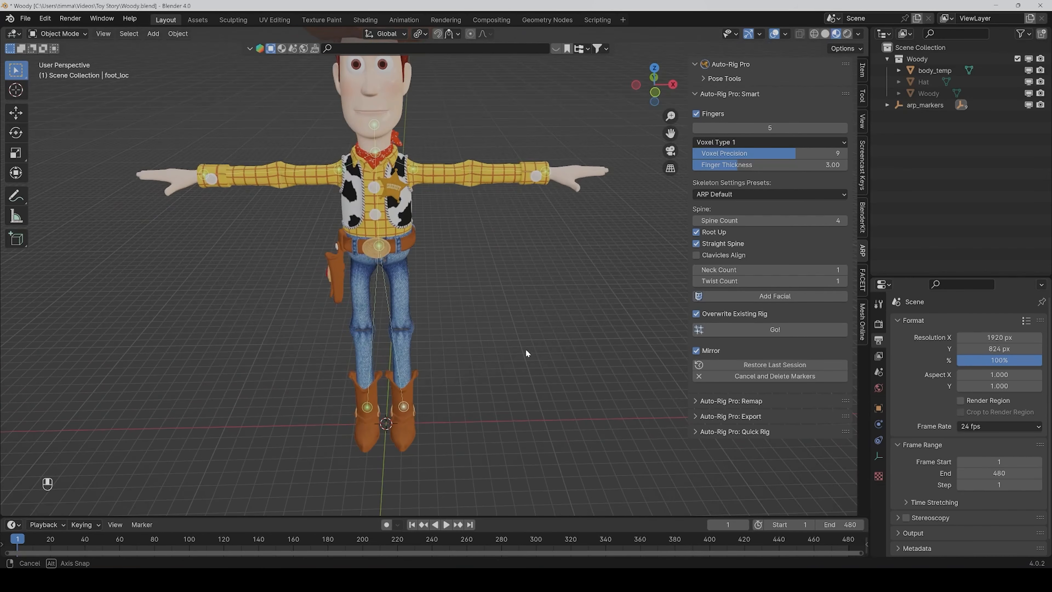
{"action": "left_click", "coordinate": [769, 330]}
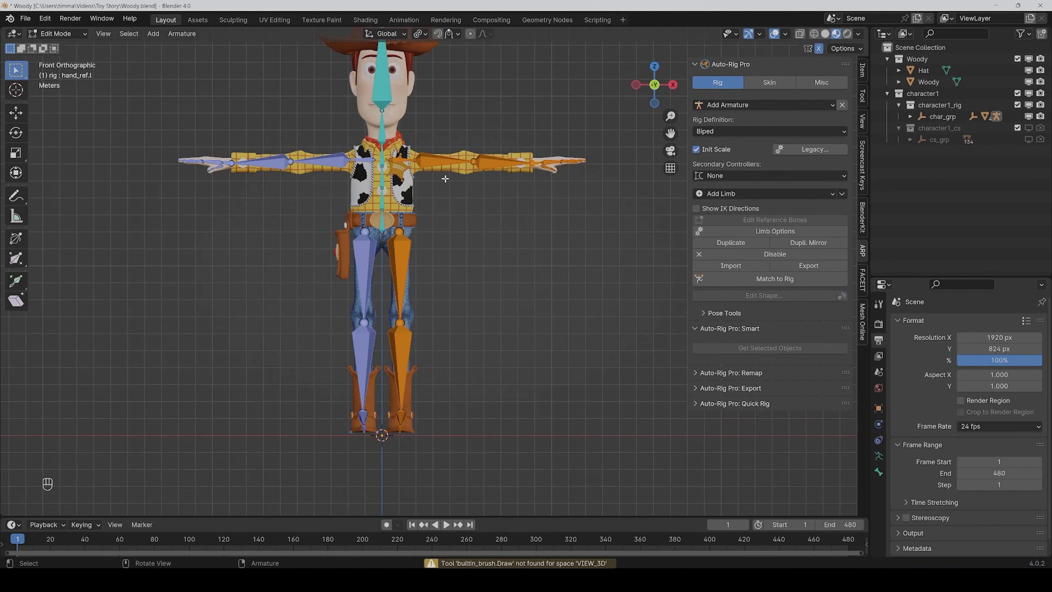
Check the reference bones in the hands and body, and return the armature to Object Mode
{"action": "middle_click_drag", "start_coordinate": [318, 183], "coordinate": [508, 308]}
{"action": "scroll", "coordinate": [521, 298], "scroll_direction": "up", "scroll_amount": 5}
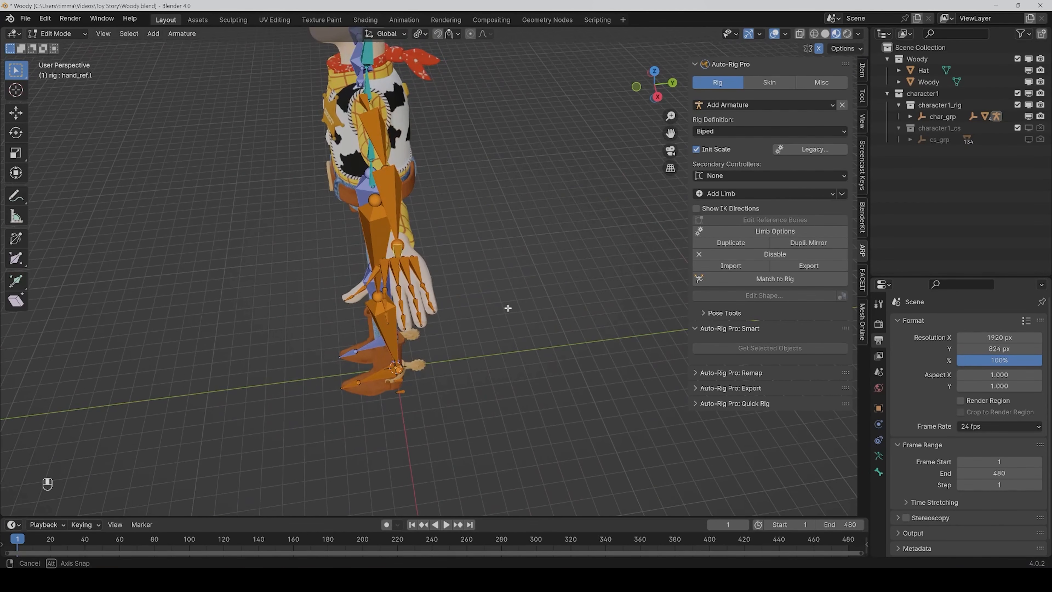
{"action": "middle_click_drag", "start_coordinate": [404, 319], "coordinate": [444, 289]}
{"action": "scroll", "coordinate": [495, 290], "scroll_direction": "down", "scroll_amount": 4}
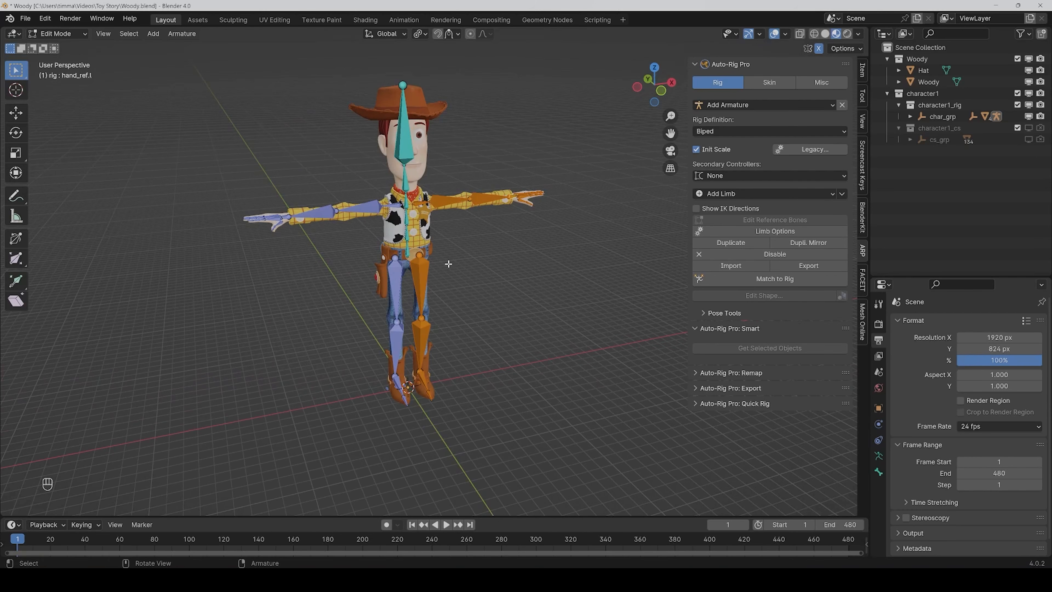
{"action": "key", "text": "Tab"}
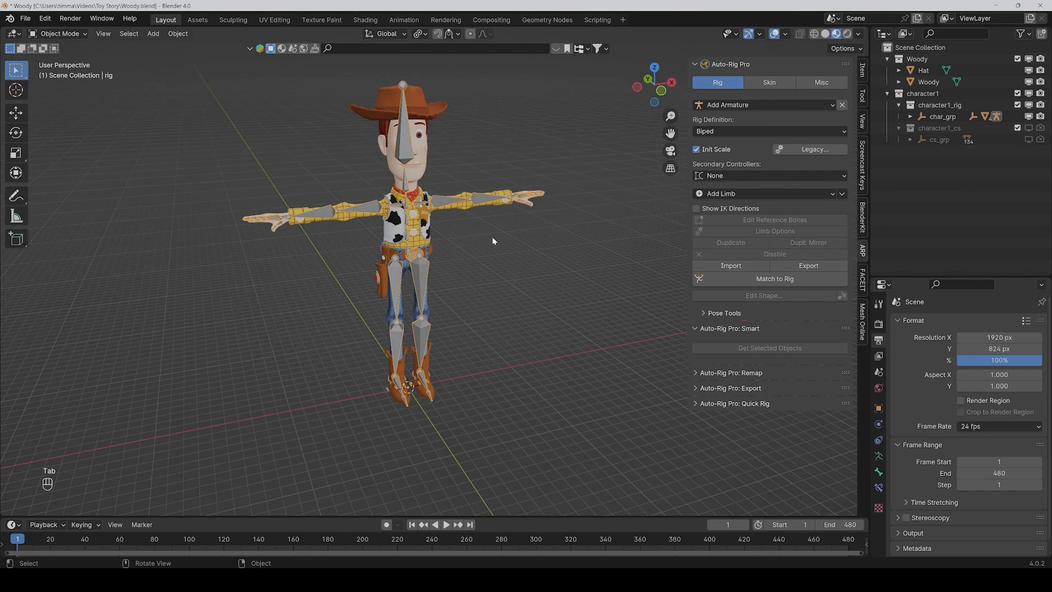
Select the hat, the Woody body and the armature, and run Match to Rig without compensating scale in current actions
{"action": "left_click_drag", "start_coordinate": [666, 130], "coordinate": [700, 173]}
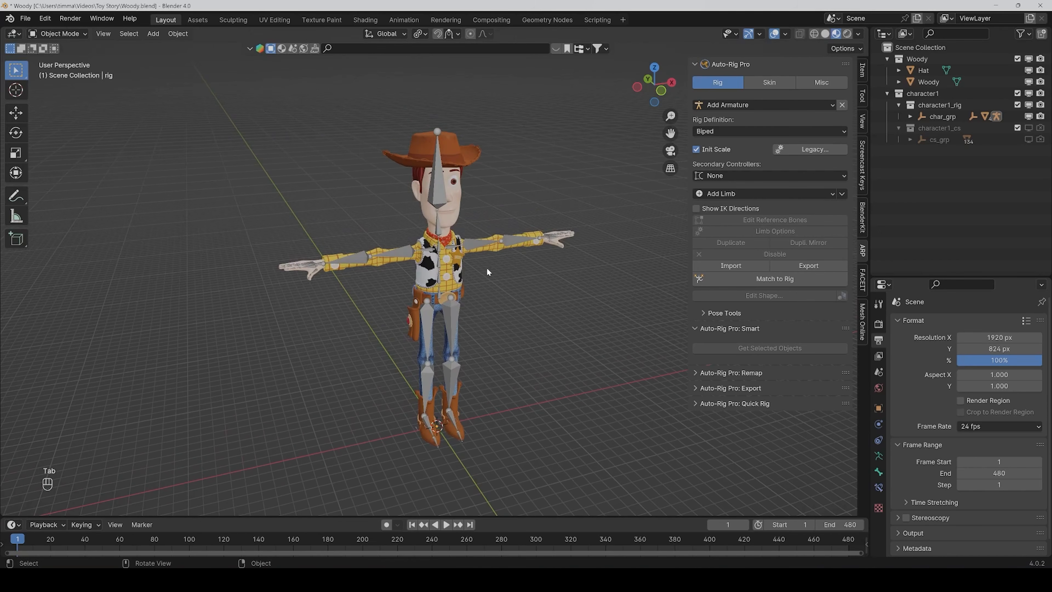
{"action": "scroll", "coordinate": [486, 267], "scroll_direction": "up", "scroll_amount": 1}
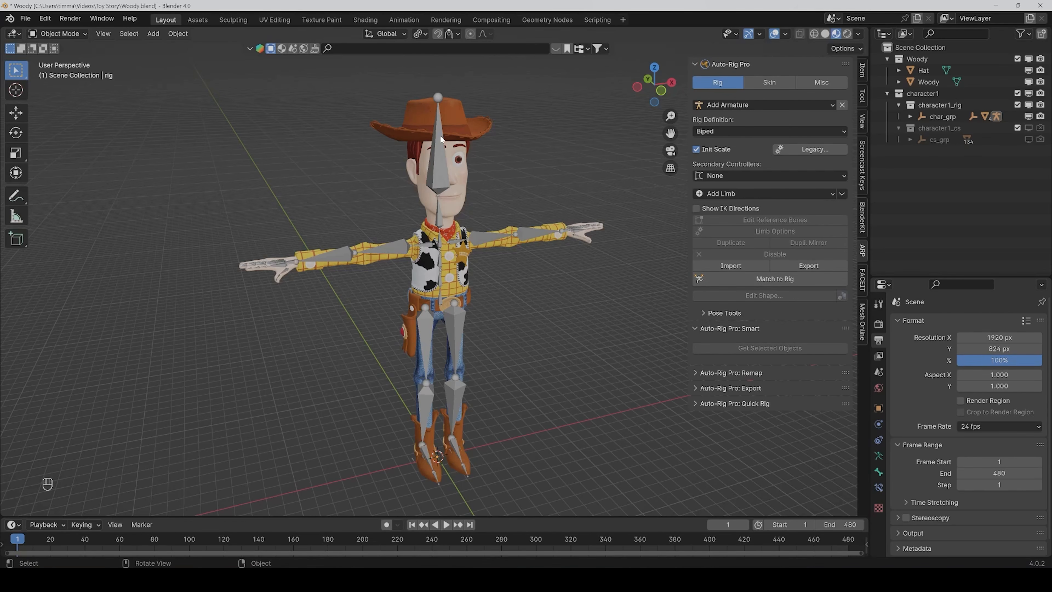
{"action": "left_click", "coordinate": [460, 124]}
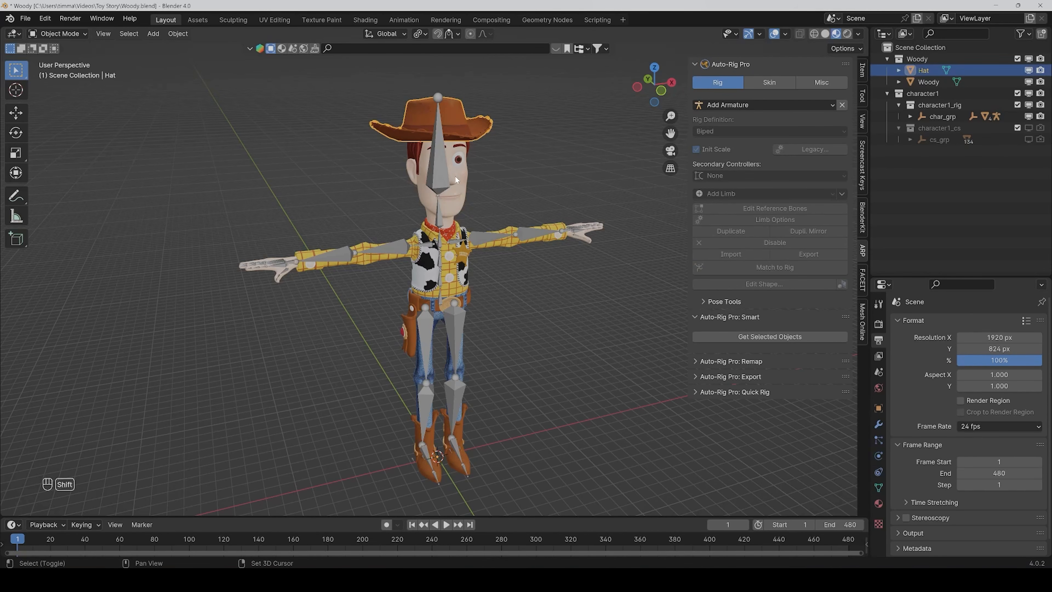
{"action": "left_click", "coordinate": [454, 177], "text": "shift"}
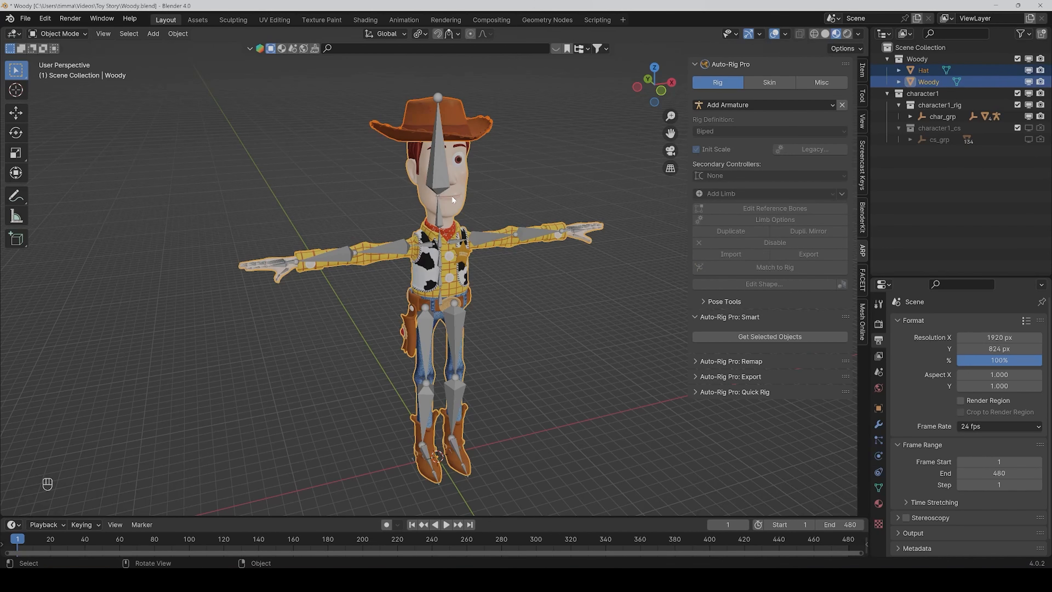
{"action": "left_click", "coordinate": [438, 186], "text": "shift"}
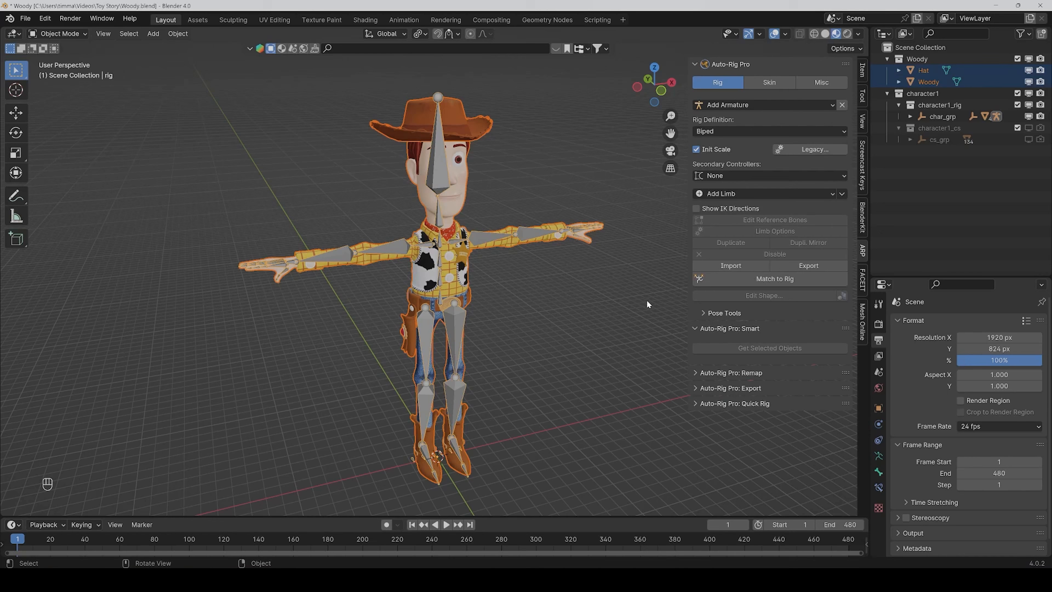
{"action": "left_click", "coordinate": [768, 279]}
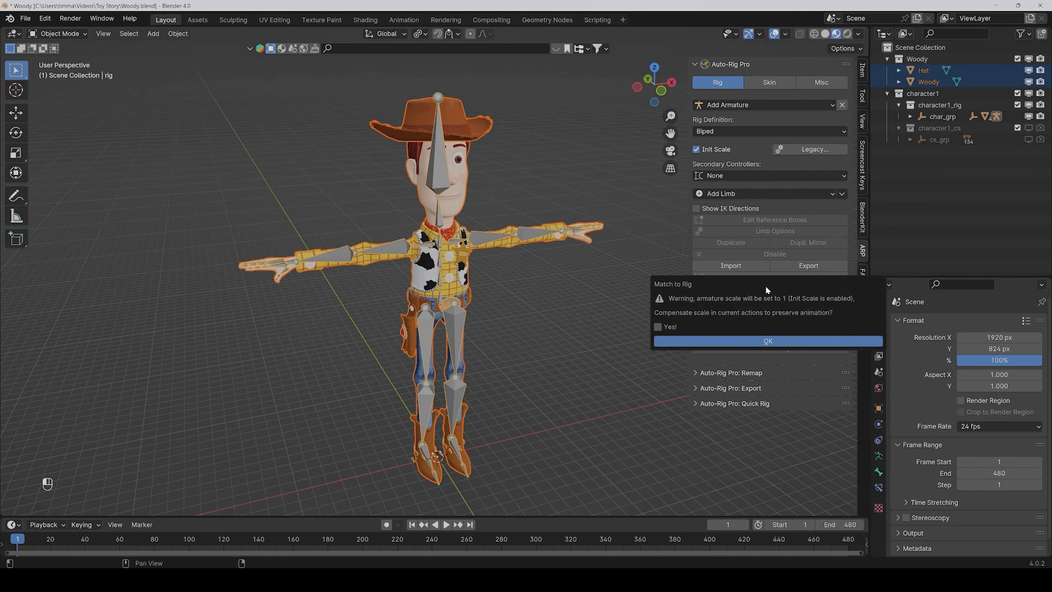
{"action": "left_click", "coordinate": [756, 341]}
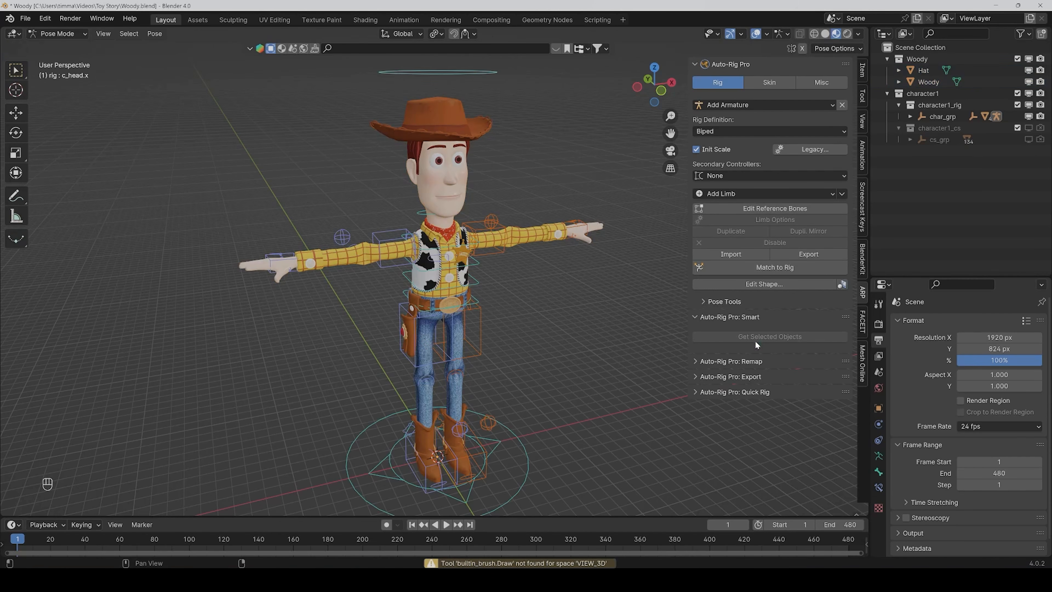
{"action": "scroll", "coordinate": [624, 332], "scroll_direction": "down", "scroll_amount": 2}
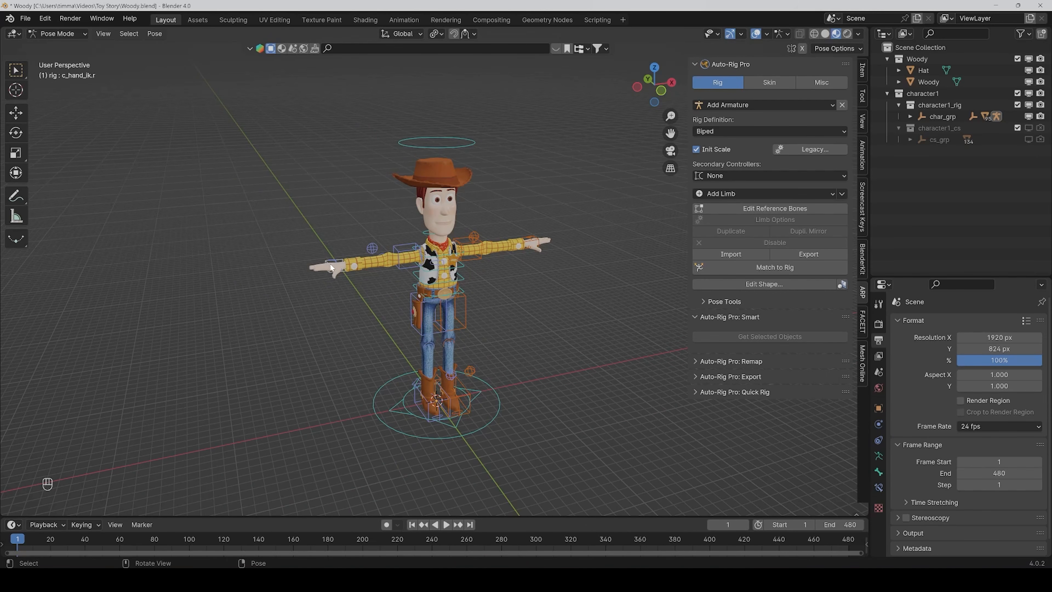
Try moving the right hand's IK control to test the rig before skinning
{"action": "key", "text": "g"}
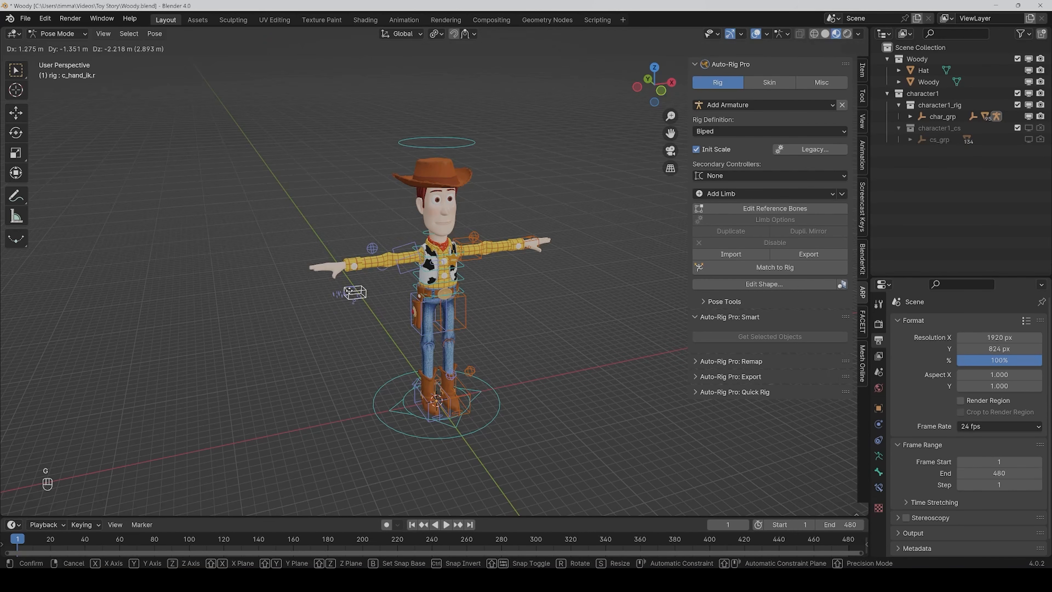
{"action": "right_click", "coordinate": [365, 283]}
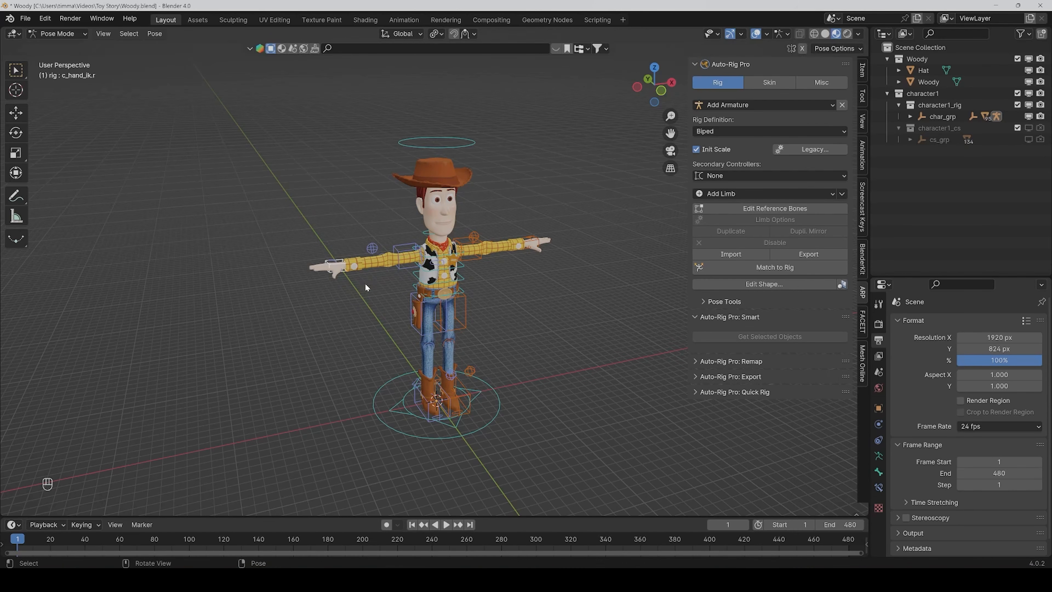
{"action": "left_click", "coordinate": [512, 277]}
Set the skin binding engine to Heat Maps and save the file
{"action": "left_click", "coordinate": [769, 82]}
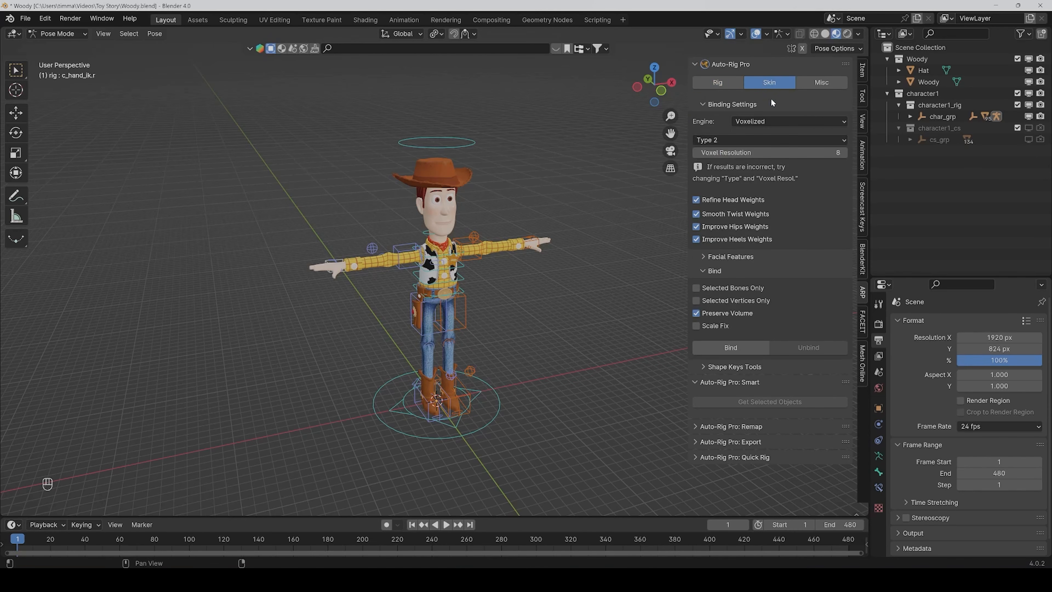
{"action": "left_click", "coordinate": [765, 121]}
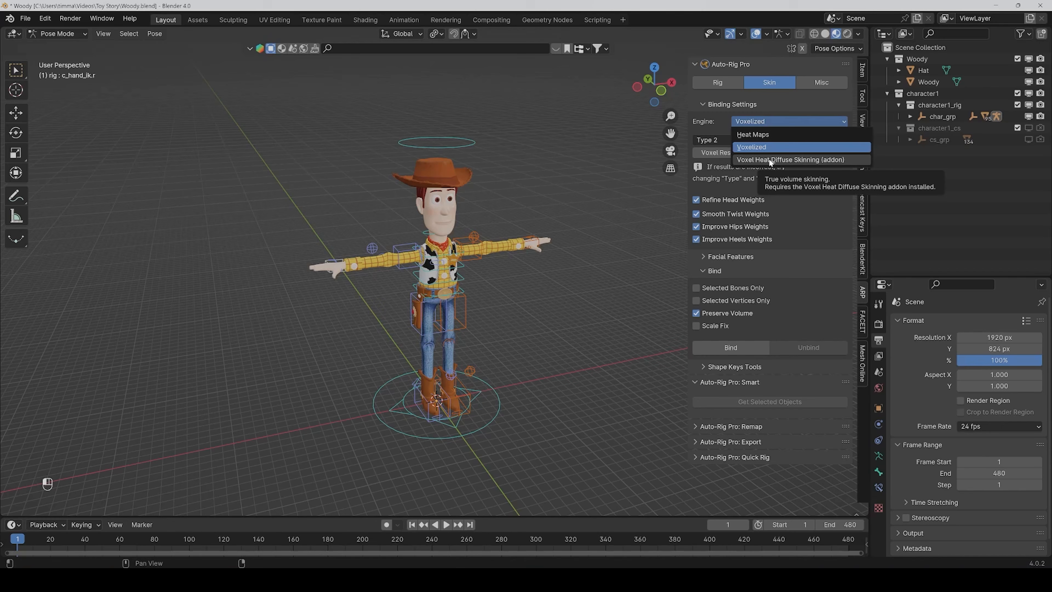
{"action": "left_click", "coordinate": [766, 135]}
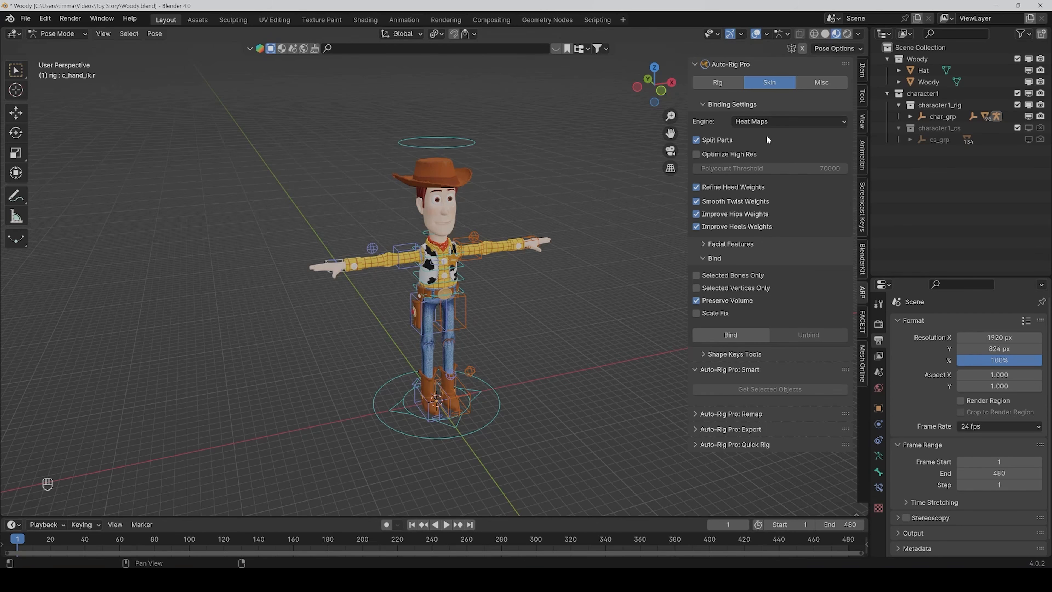
{"action": "key", "text": "ctrl+s"}
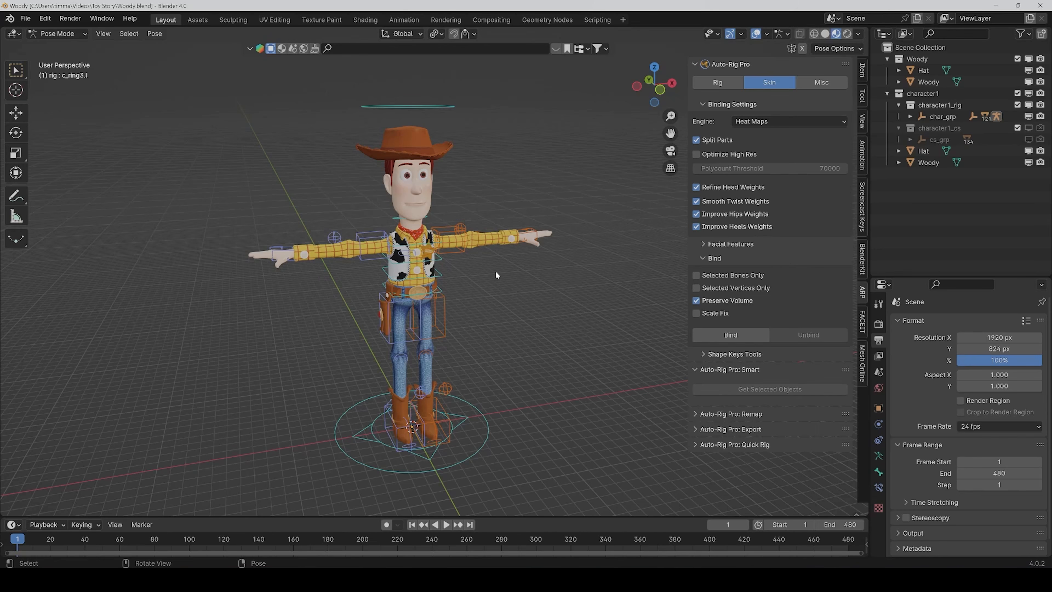
Return to Object Mode, select the Woody body, hat and armature, and bind the meshes to the rig
{"action": "left_click", "coordinate": [64, 35]}
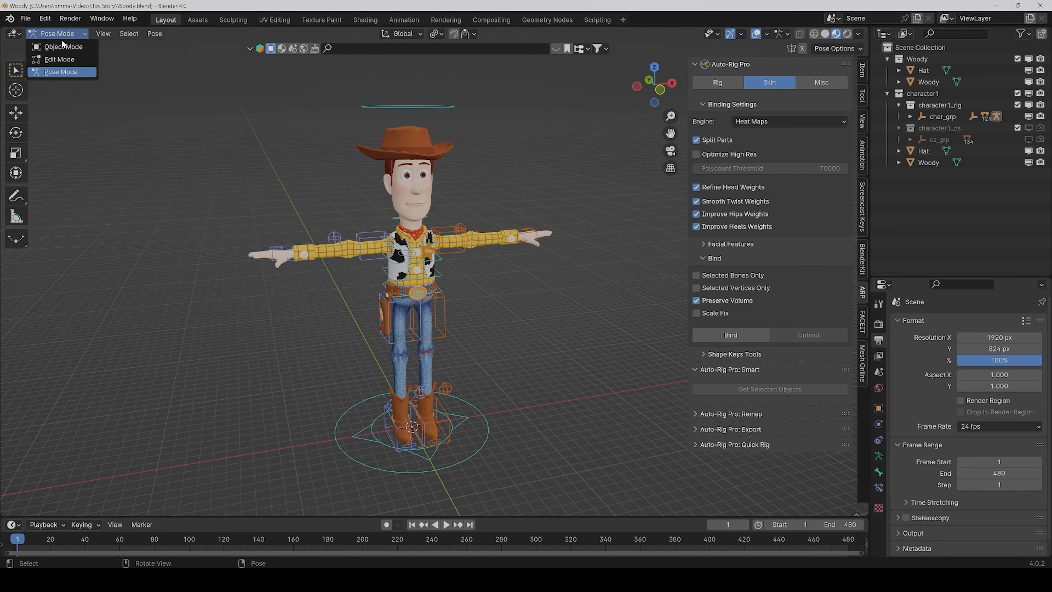
{"action": "left_click", "coordinate": [62, 47]}
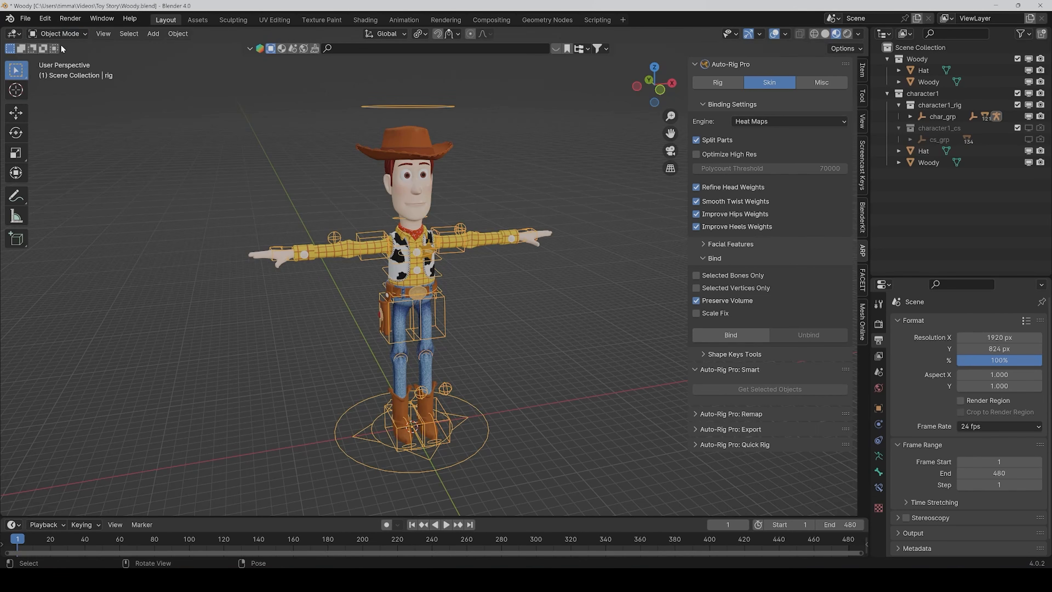
{"action": "left_click", "coordinate": [416, 236]}
{"action": "left_click", "coordinate": [417, 140], "text": "shift"}
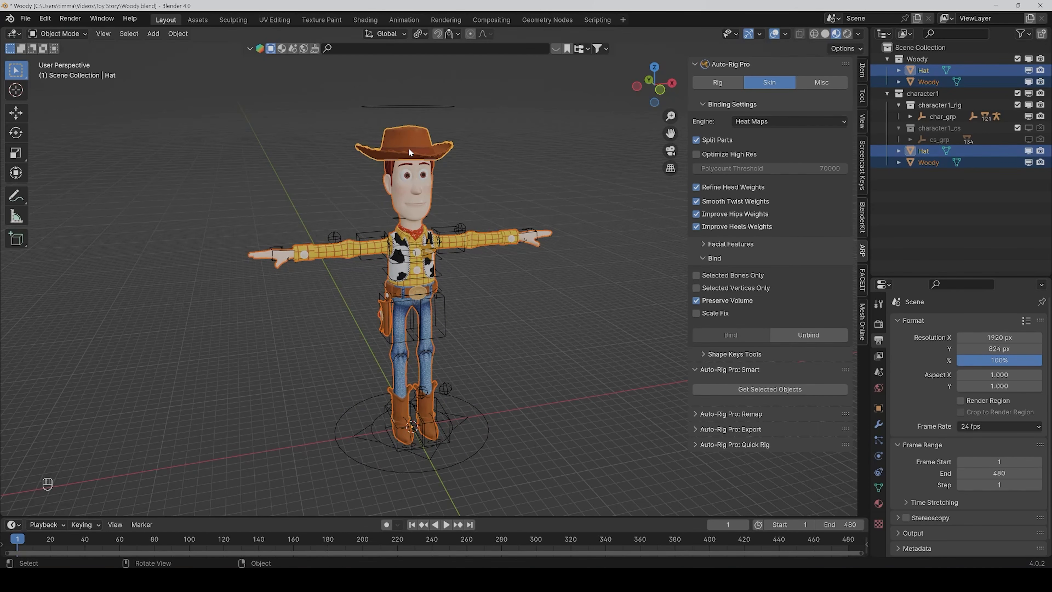
{"action": "left_click", "coordinate": [406, 107], "text": "shift"}
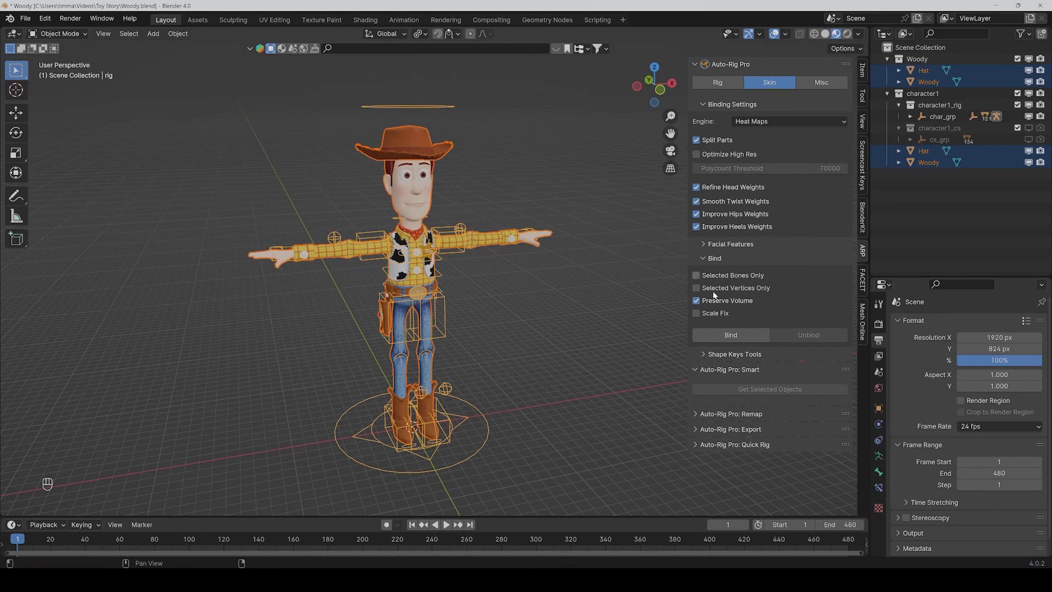
{"action": "left_click", "coordinate": [723, 335]}
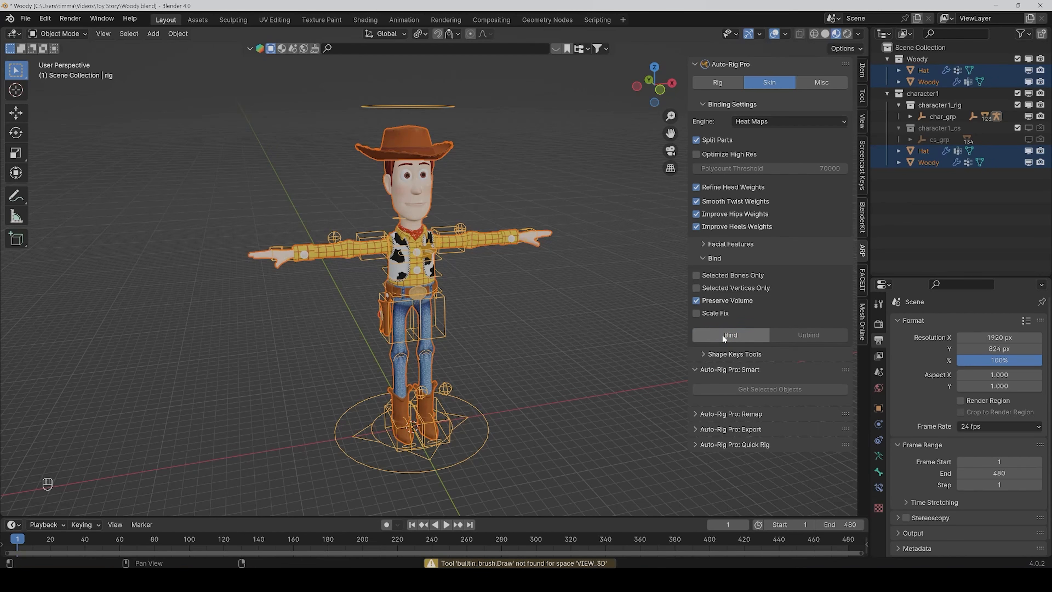
Put only the armature into Pose Mode and test the skinning by moving the right hand's IK control
{"action": "left_click", "coordinate": [272, 250]}
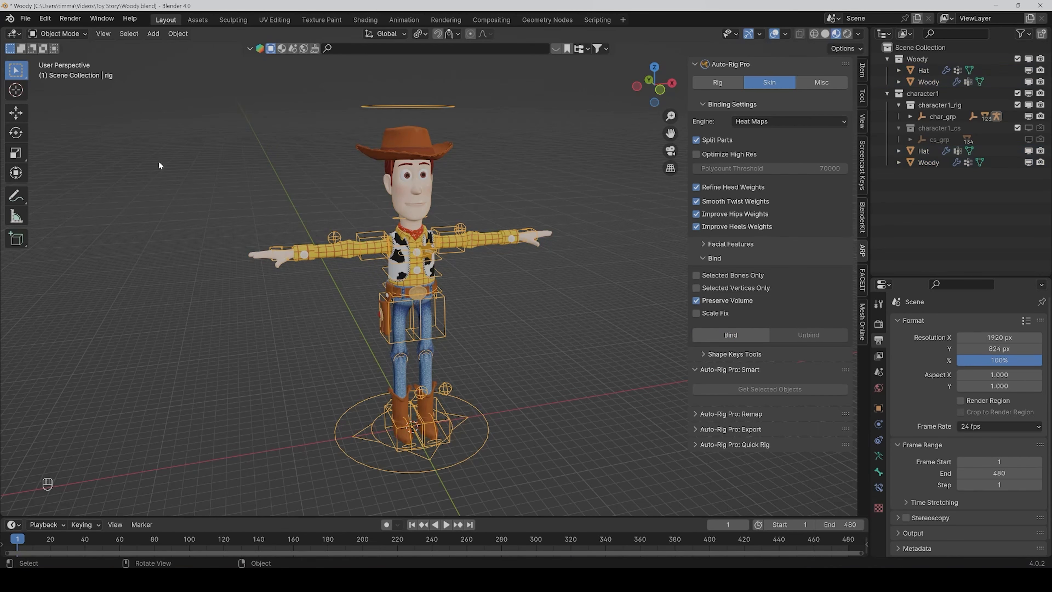
{"action": "left_click", "coordinate": [74, 37]}
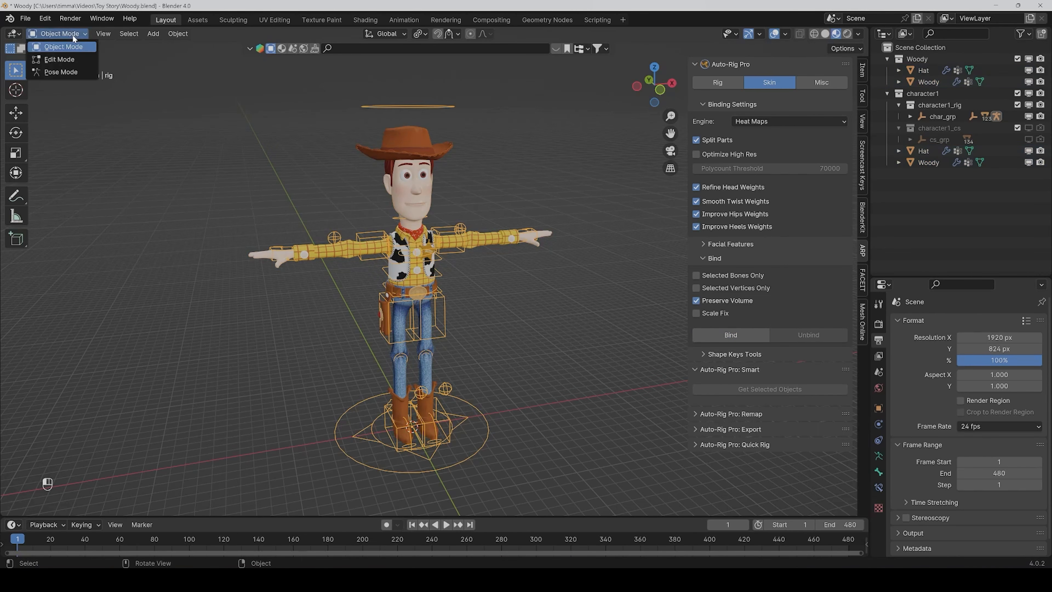
{"action": "left_click", "coordinate": [48, 74]}
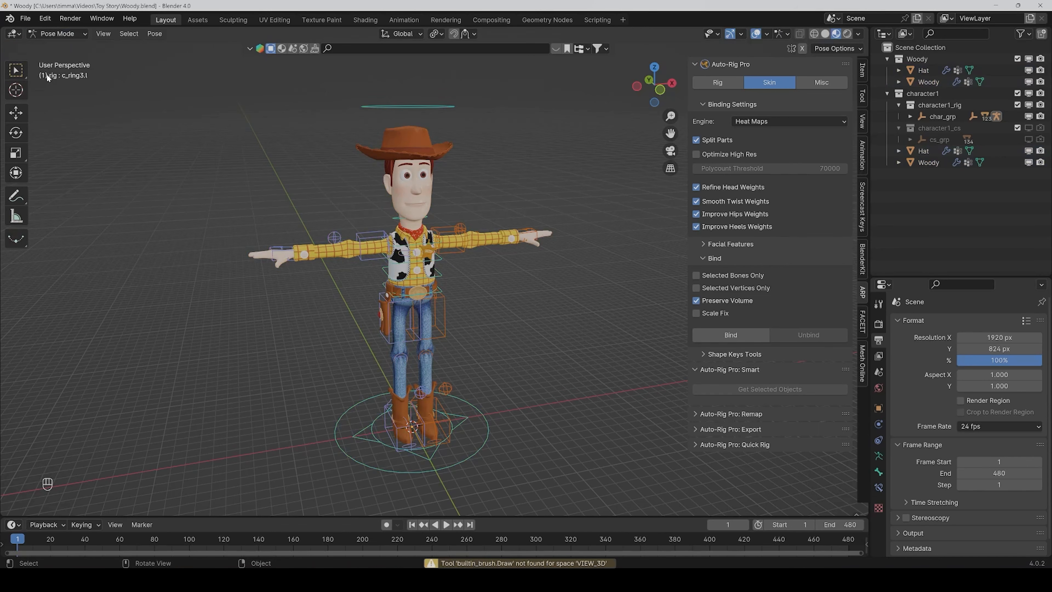
{"action": "left_click", "coordinate": [272, 250]}
{"action": "key", "text": "g"}
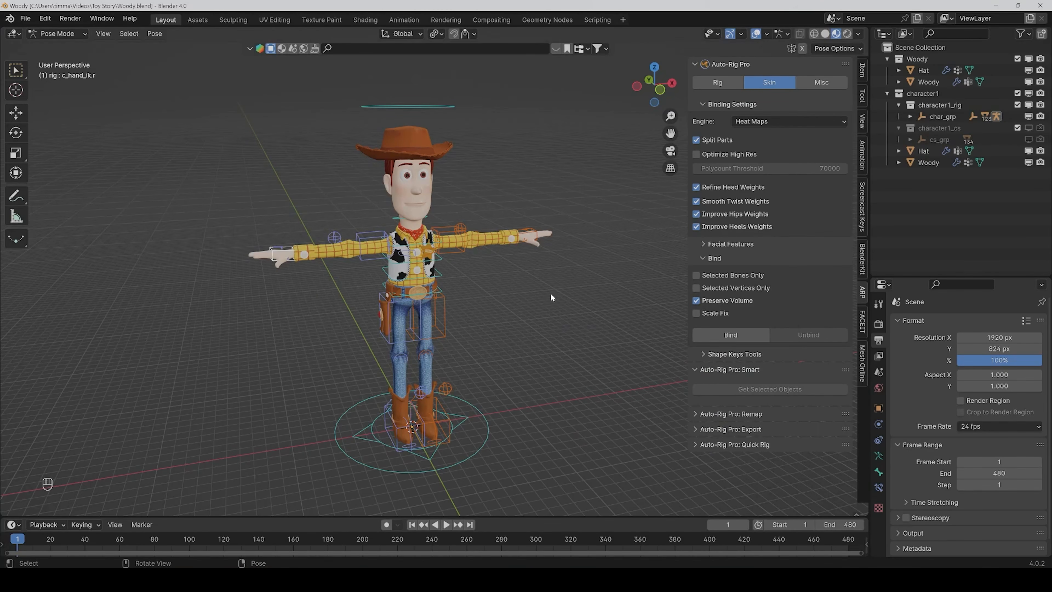
Enable In Front in the armature's viewport display so the left hand's finger controls show through the mesh
{"action": "middle_click_drag", "start_coordinate": [603, 272], "coordinate": [448, 328]}
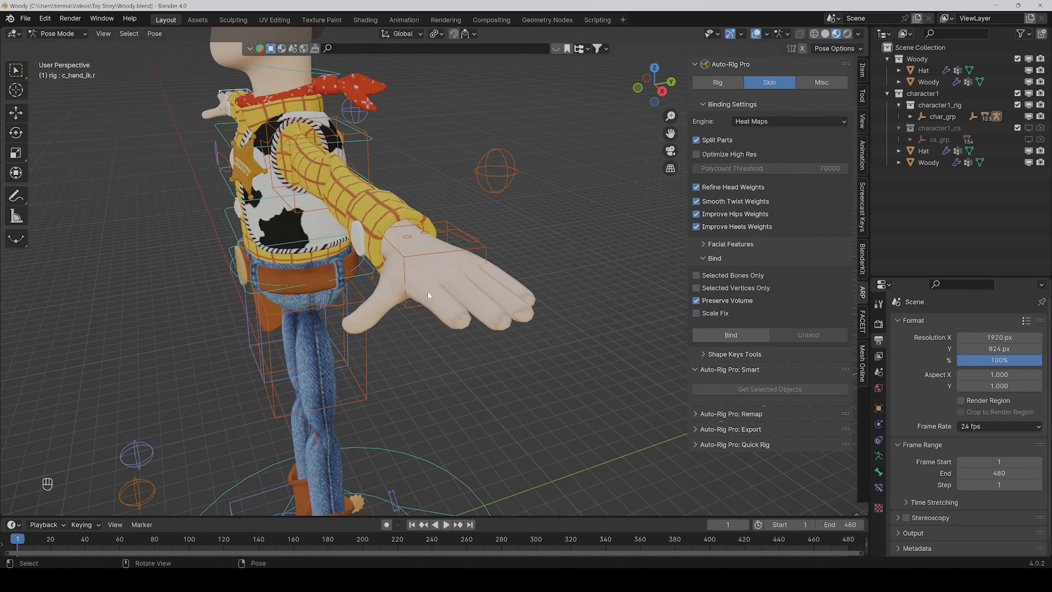
{"action": "left_click", "coordinate": [412, 256]}
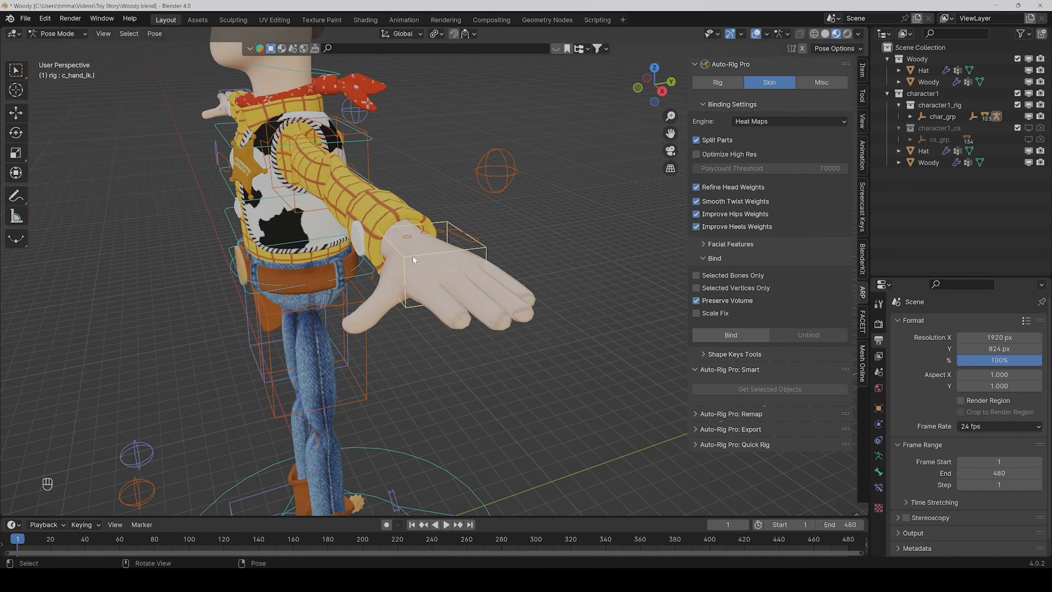
{"action": "left_click", "coordinate": [879, 456]}
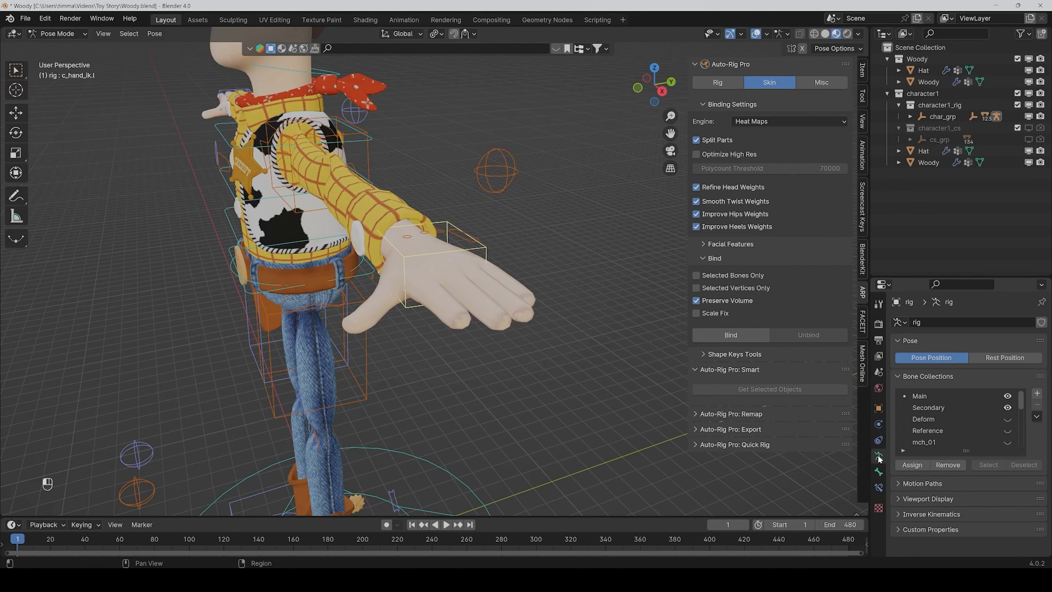
{"action": "left_click", "coordinate": [915, 499]}
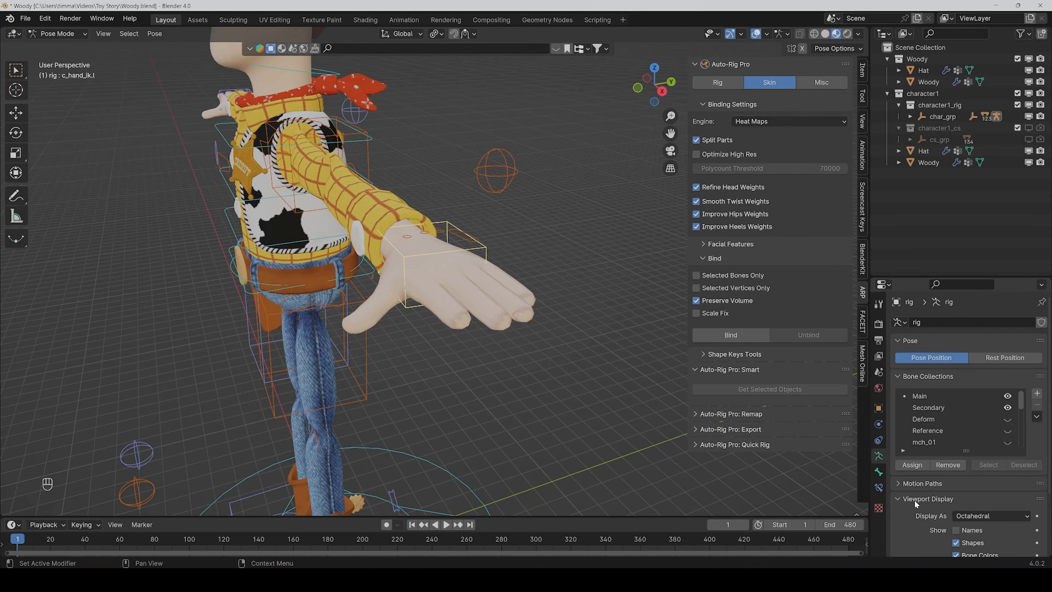
{"action": "scroll", "coordinate": [915, 499], "scroll_direction": "down", "scroll_amount": 5}
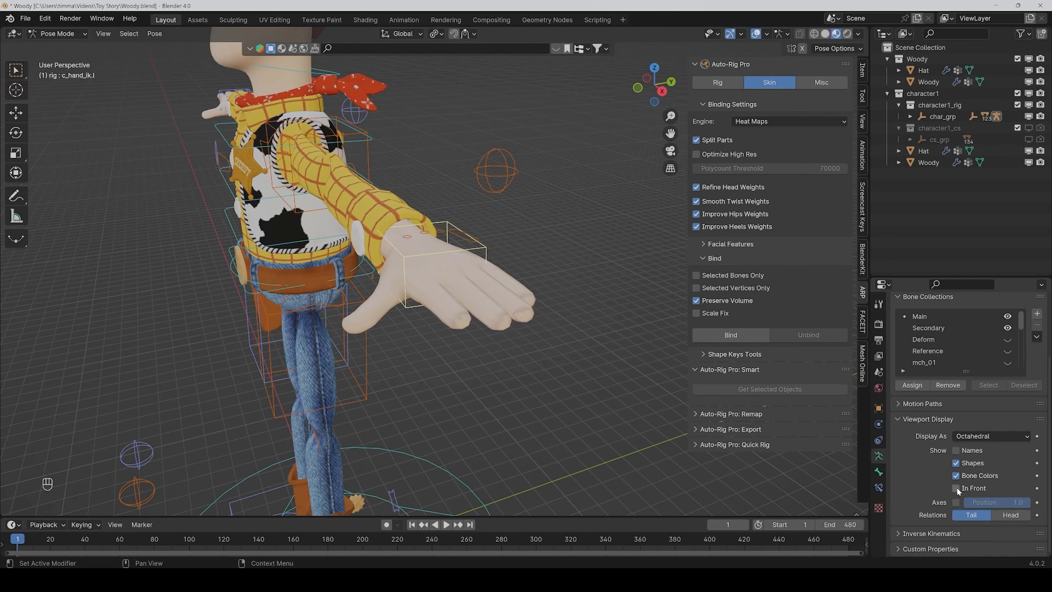
{"action": "left_click", "coordinate": [956, 488]}
{"action": "scroll", "coordinate": [559, 356], "scroll_direction": "up", "scroll_amount": 3}
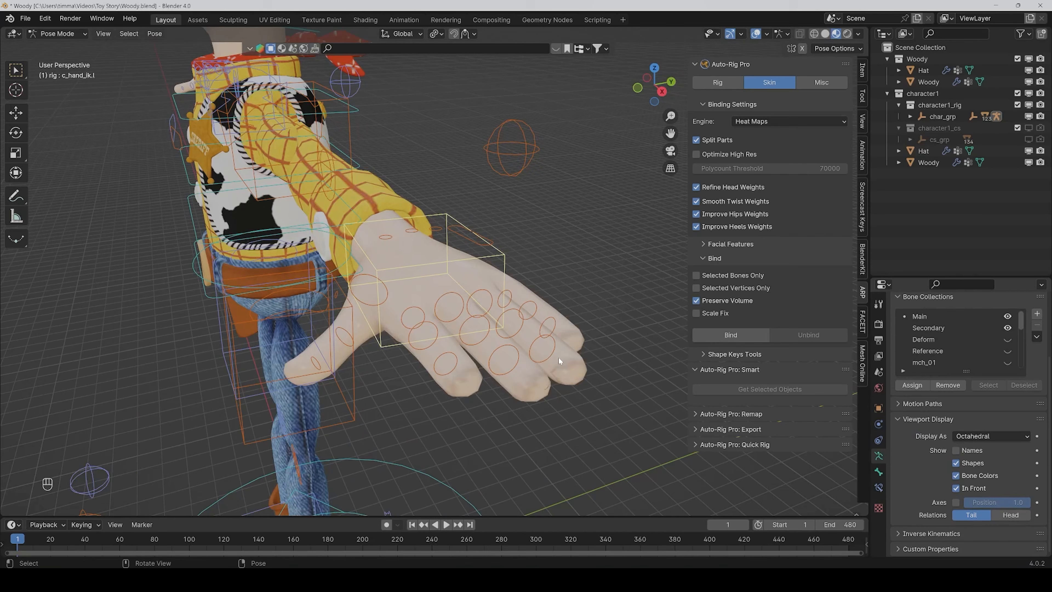
Try rotating the left middle finger's base control about the global Y axis
{"action": "left_click", "coordinate": [451, 293]}
{"action": "key", "text": "r"}
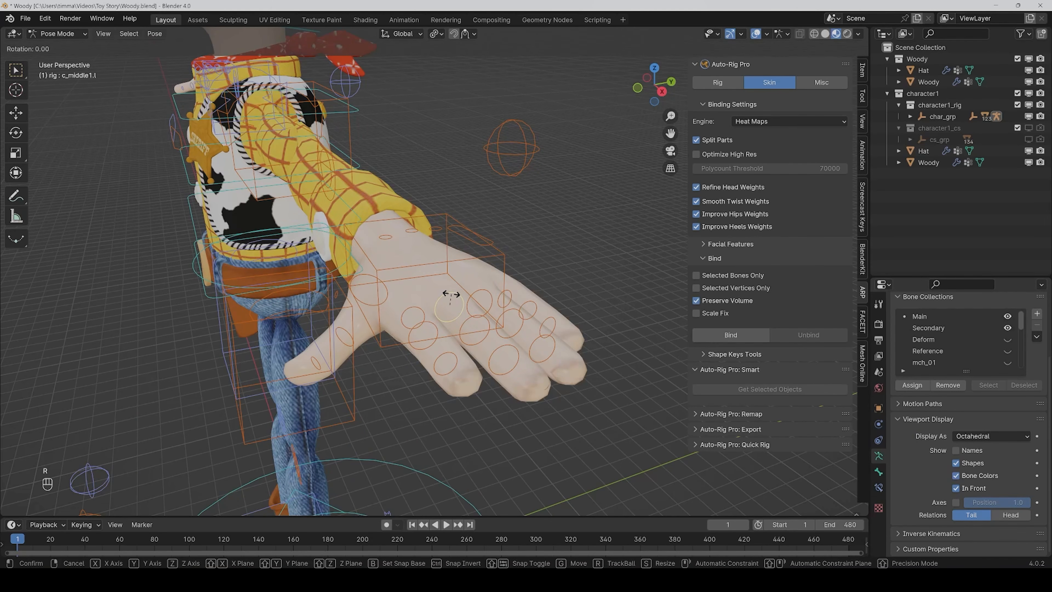
{"action": "key", "text": "x"}
{"action": "key", "text": "y"}
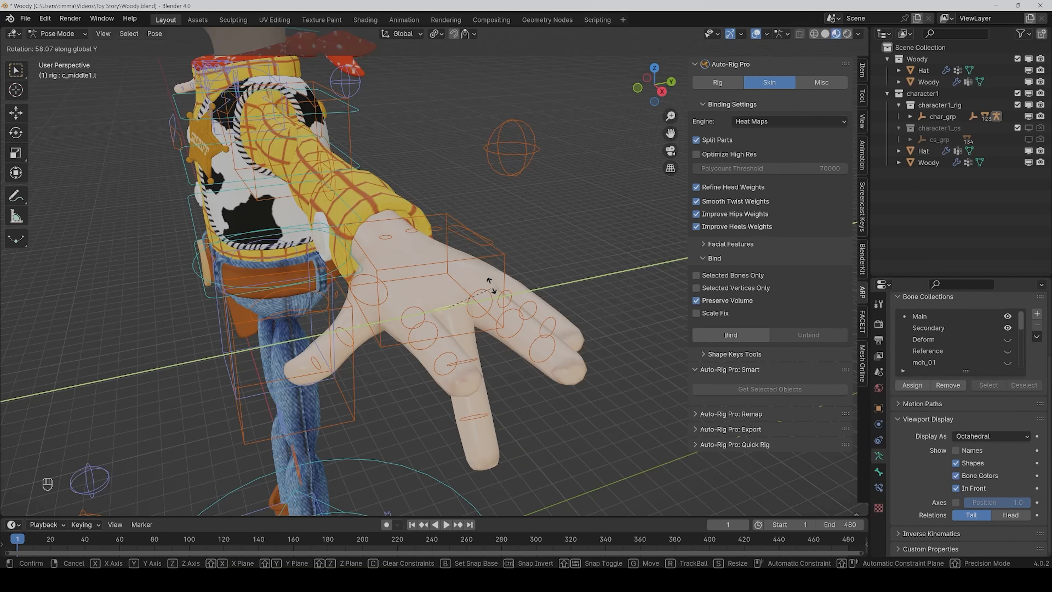
{"action": "right_click", "coordinate": [482, 253]}
Try rotating the second controls of the left ring and index fingers about the global Y axis
{"action": "left_click", "coordinate": [513, 313]}
{"action": "key", "text": "r"}
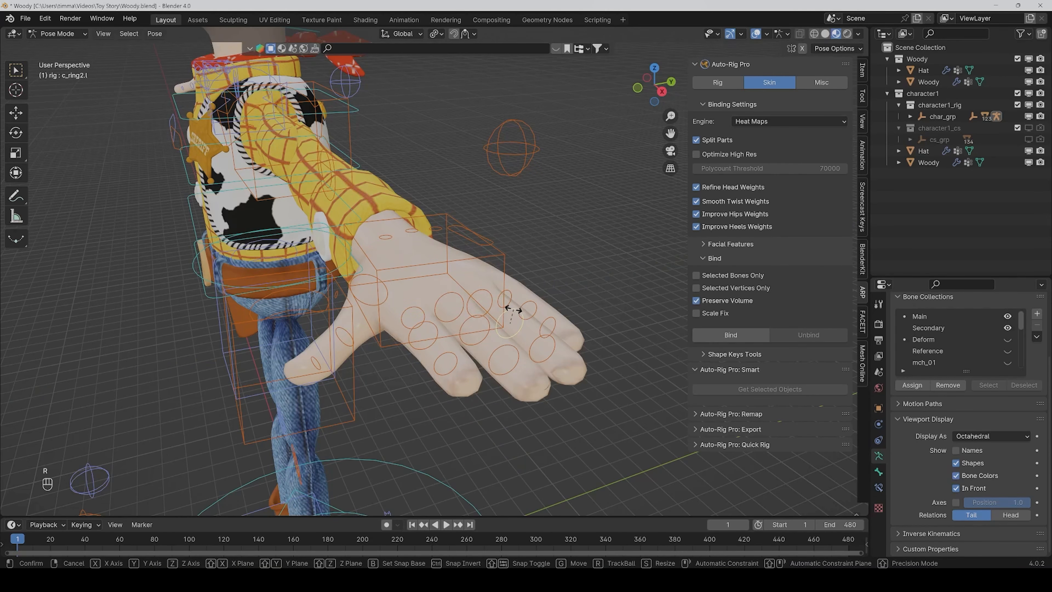
{"action": "key", "text": "y"}
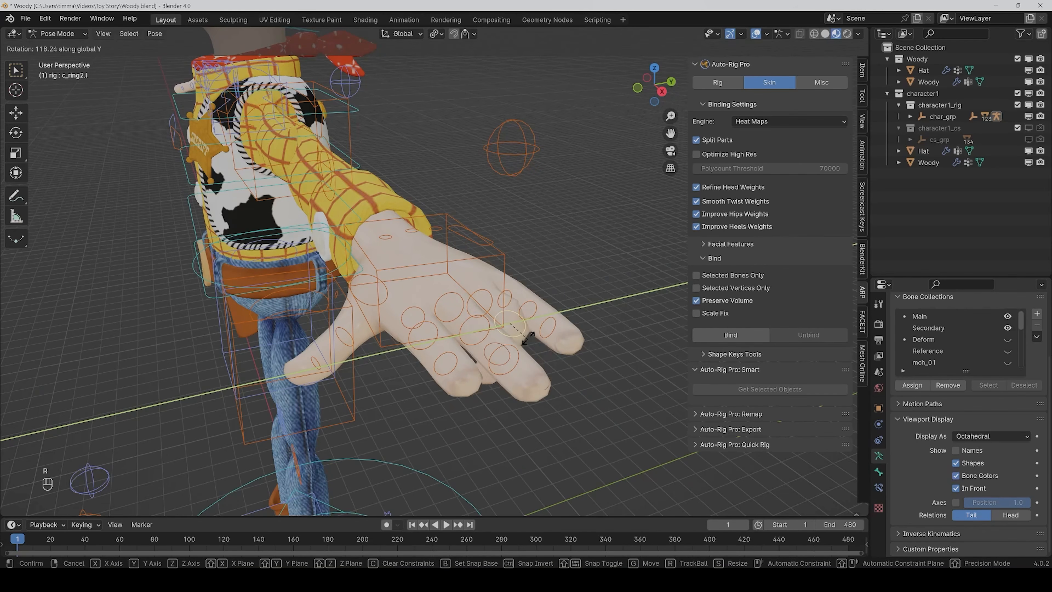
{"action": "right_click", "coordinate": [516, 290]}
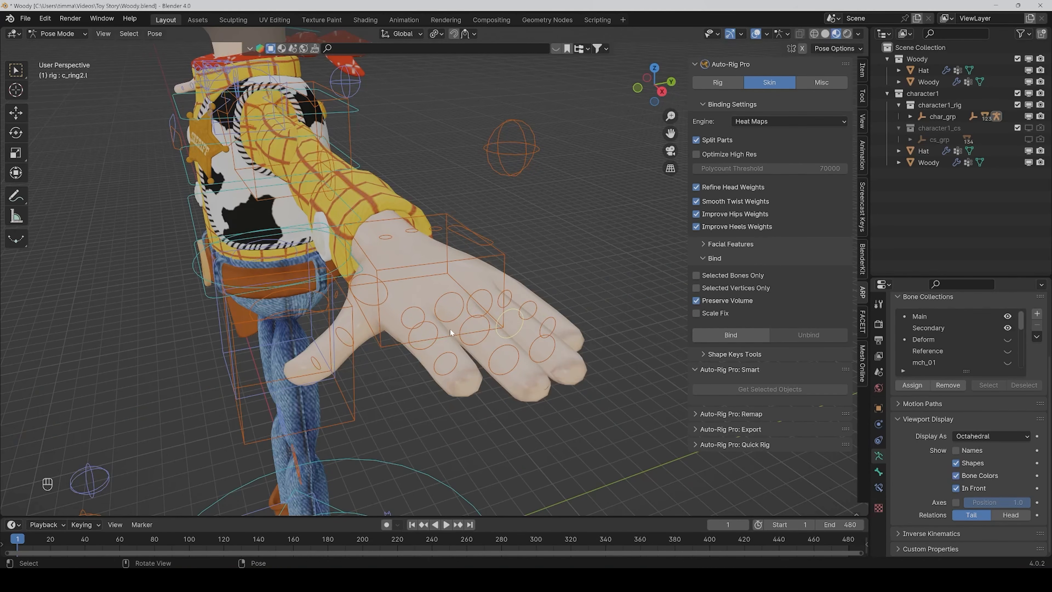
{"action": "left_click", "coordinate": [434, 326]}
{"action": "key", "text": "r"}
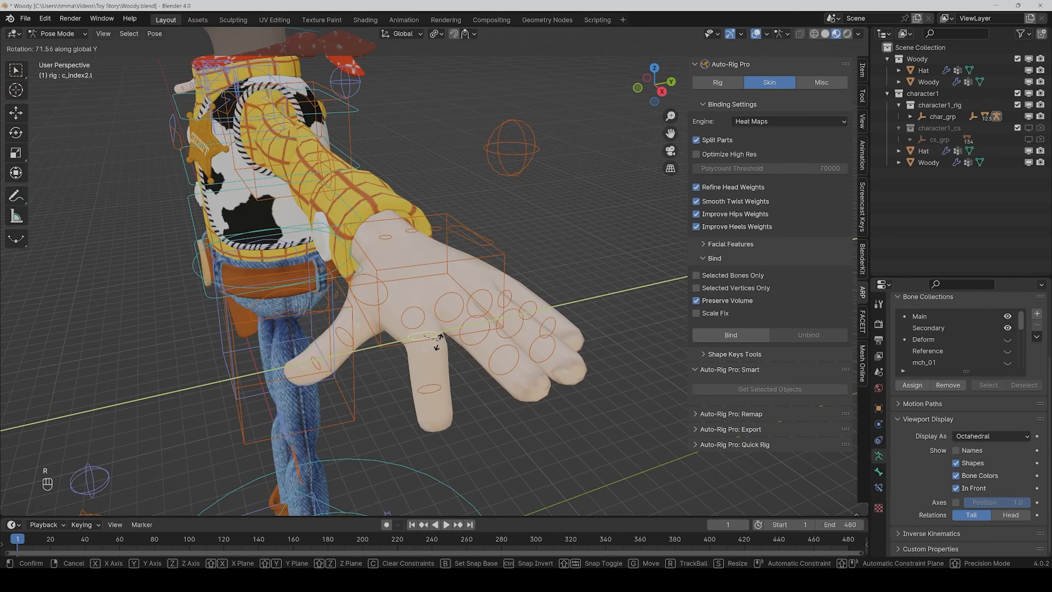
{"action": "right_click", "coordinate": [597, 249]}
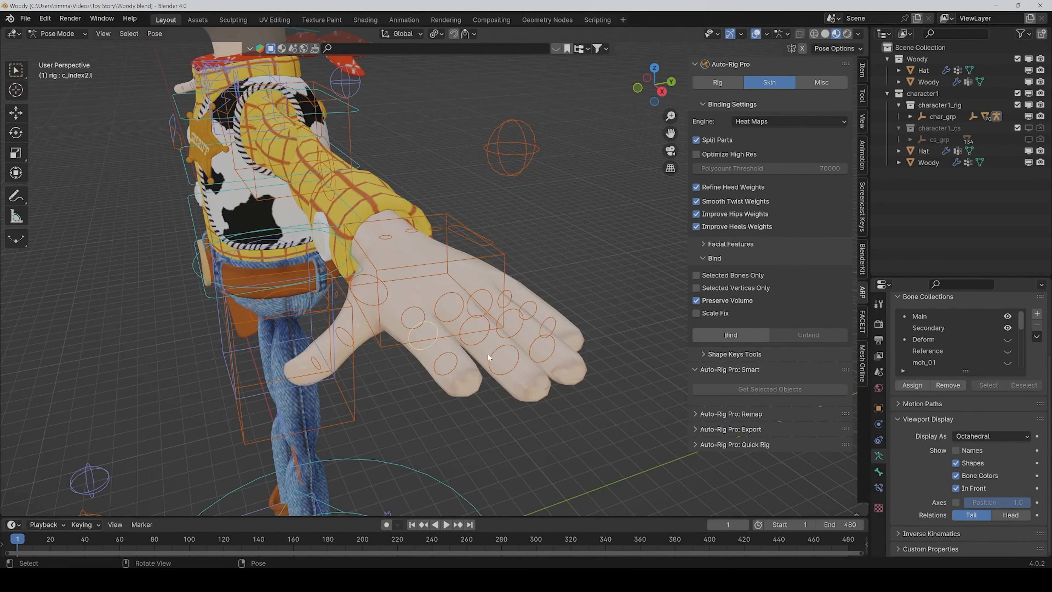
Try moving the right foot's IK control up and outward to test the leg deformation
{"action": "middle_click_drag", "start_coordinate": [488, 357], "coordinate": [575, 350]}
{"action": "scroll", "coordinate": [575, 349], "scroll_direction": "down", "scroll_amount": 2}
{"action": "left_click_drag", "start_coordinate": [670, 133], "coordinate": [703, 0]}
{"action": "middle_click_drag", "start_coordinate": [422, 338], "coordinate": [441, 348]}
{"action": "scroll", "coordinate": [442, 347], "scroll_direction": "up", "scroll_amount": 3}
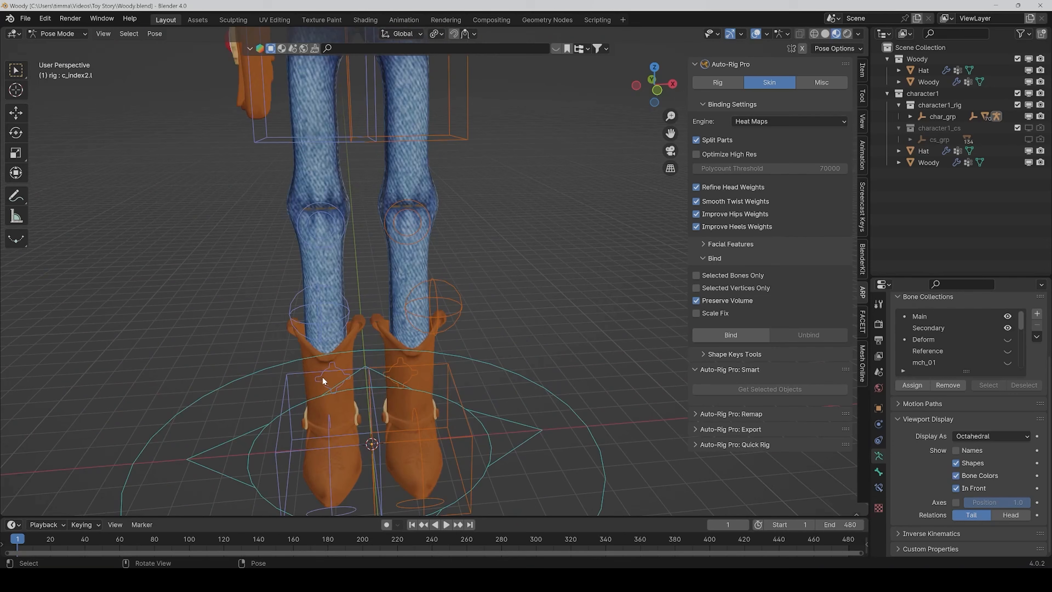
{"action": "scroll", "coordinate": [295, 430], "scroll_direction": "down", "scroll_amount": 2}
{"action": "left_click", "coordinate": [336, 390]}
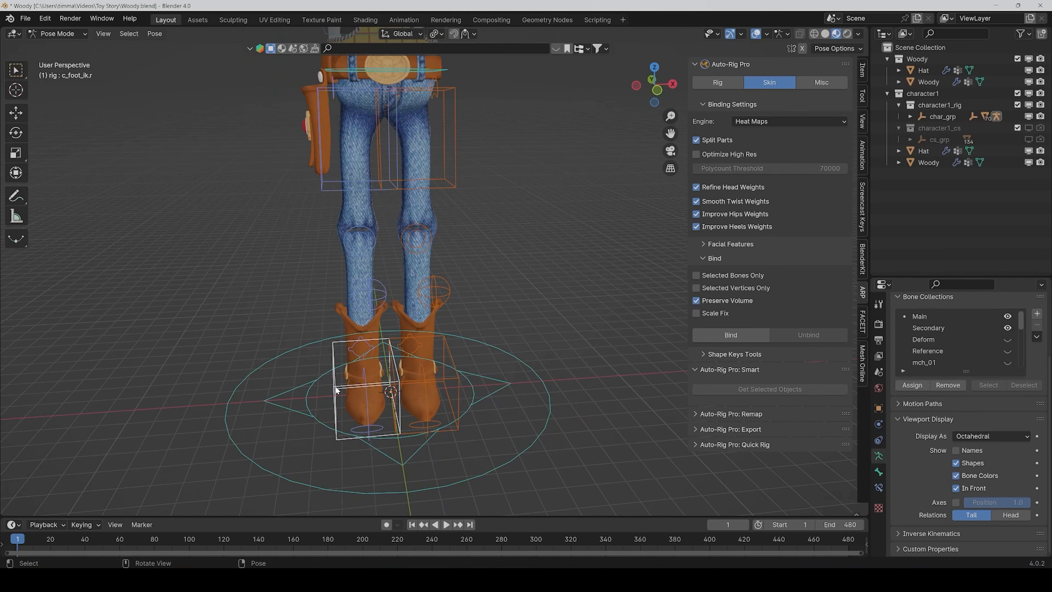
{"action": "key", "text": "g"}
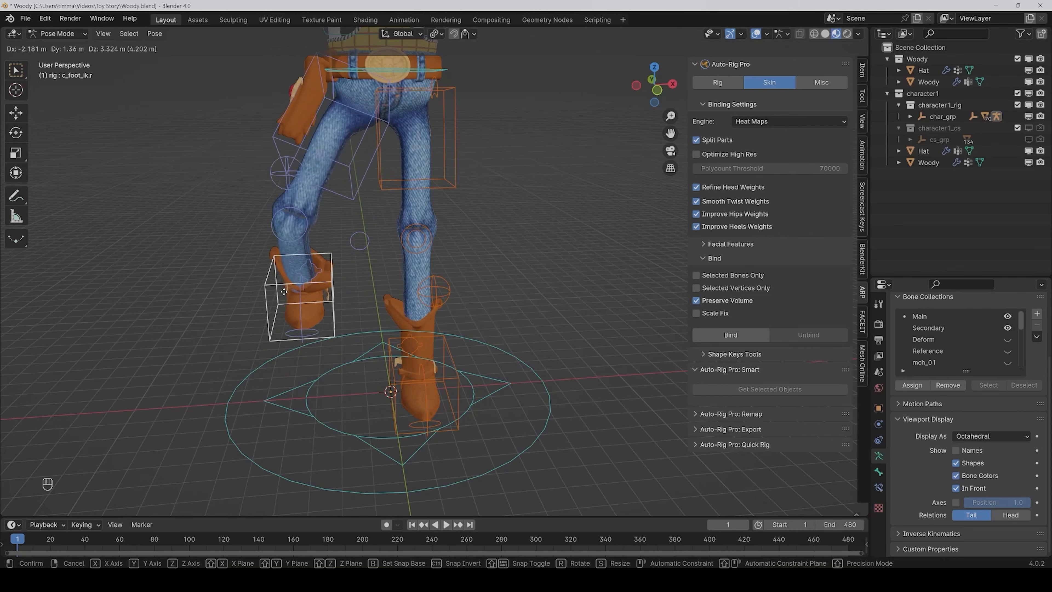
{"action": "right_click", "coordinate": [303, 302]}
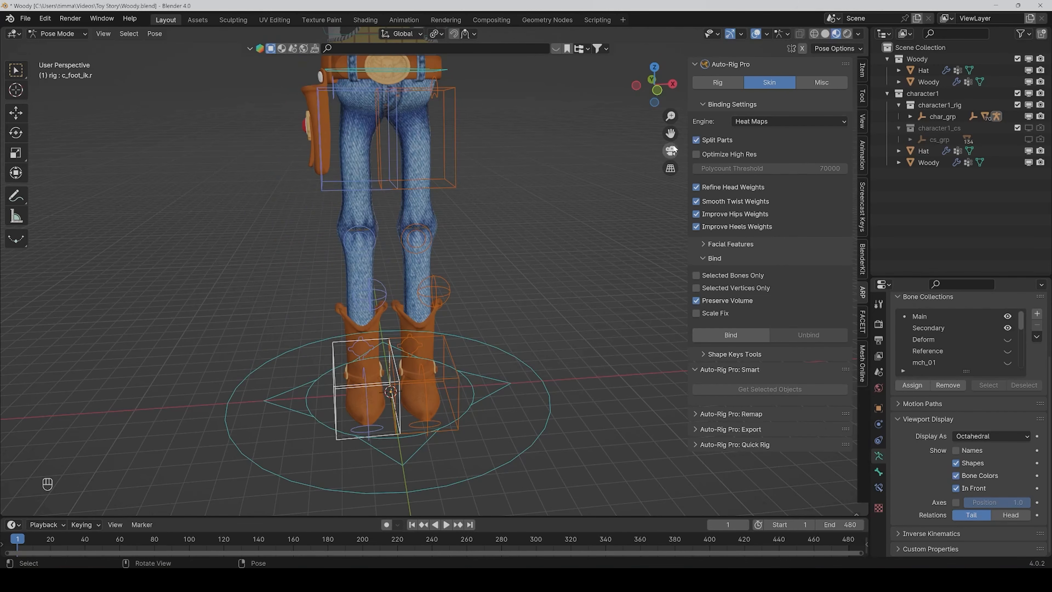
Try moving the neck control to test how the head, neck and collar deform
{"action": "left_click_drag", "start_coordinate": [670, 134], "coordinate": [675, 427]}
{"action": "scroll", "coordinate": [423, 289], "scroll_direction": "up", "scroll_amount": 1}
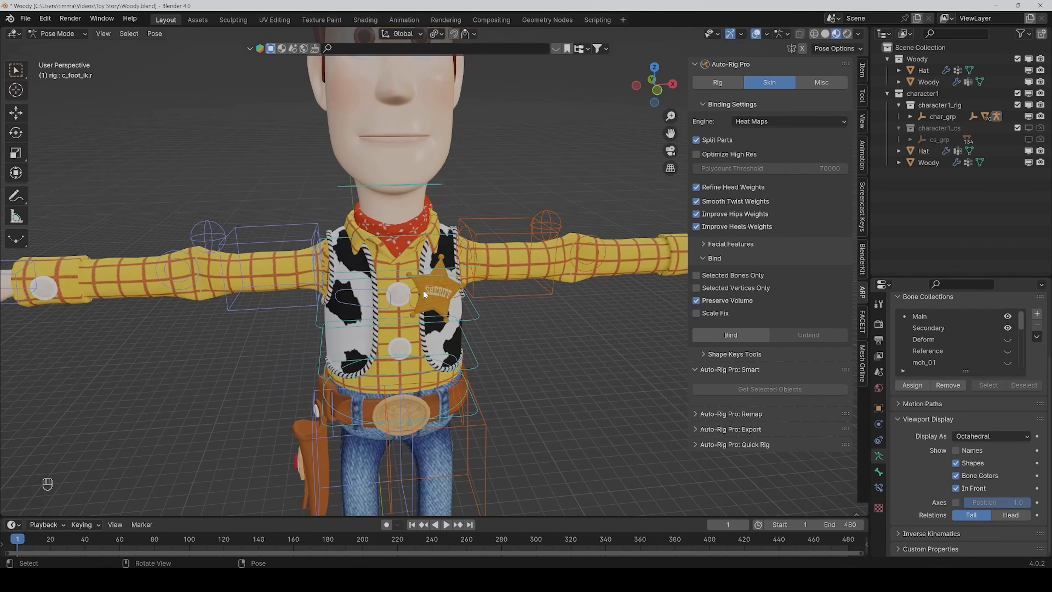
{"action": "middle_click_drag", "start_coordinate": [424, 290], "coordinate": [421, 287]}
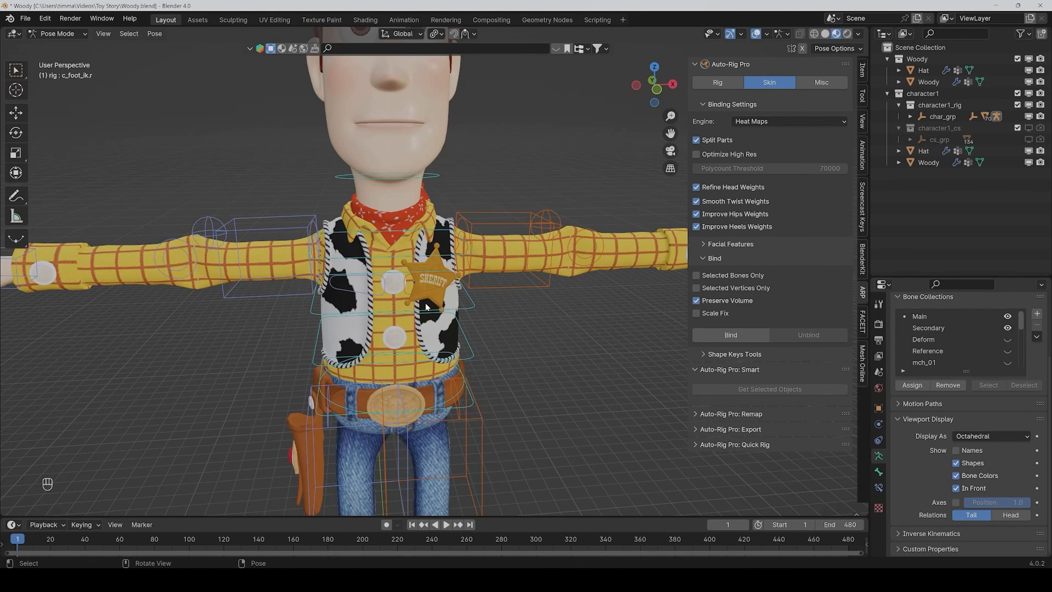
{"action": "scroll", "coordinate": [429, 301], "scroll_direction": "up", "scroll_amount": 1}
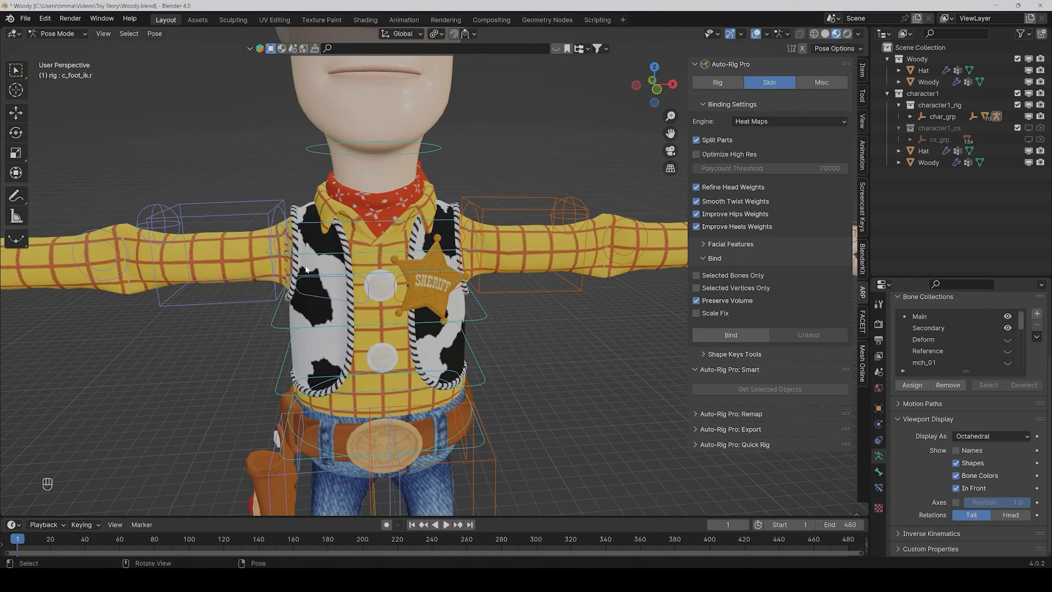
{"action": "scroll", "coordinate": [329, 257], "scroll_direction": "down", "scroll_amount": 4}
{"action": "middle_click_drag", "start_coordinate": [455, 202], "coordinate": [400, 249]}
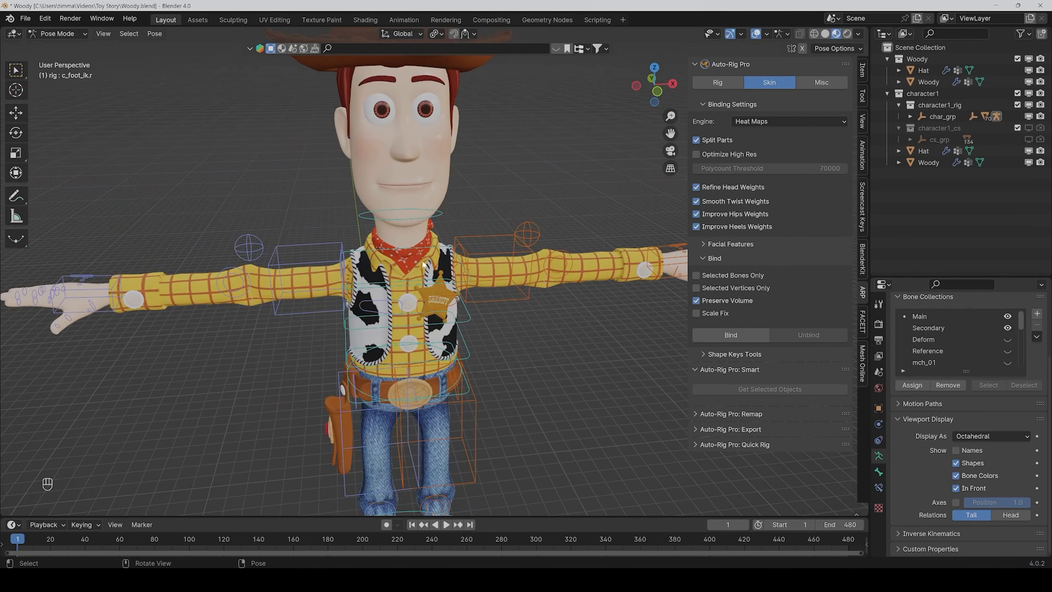
{"action": "left_click", "coordinate": [403, 220]}
{"action": "key", "text": "g"}
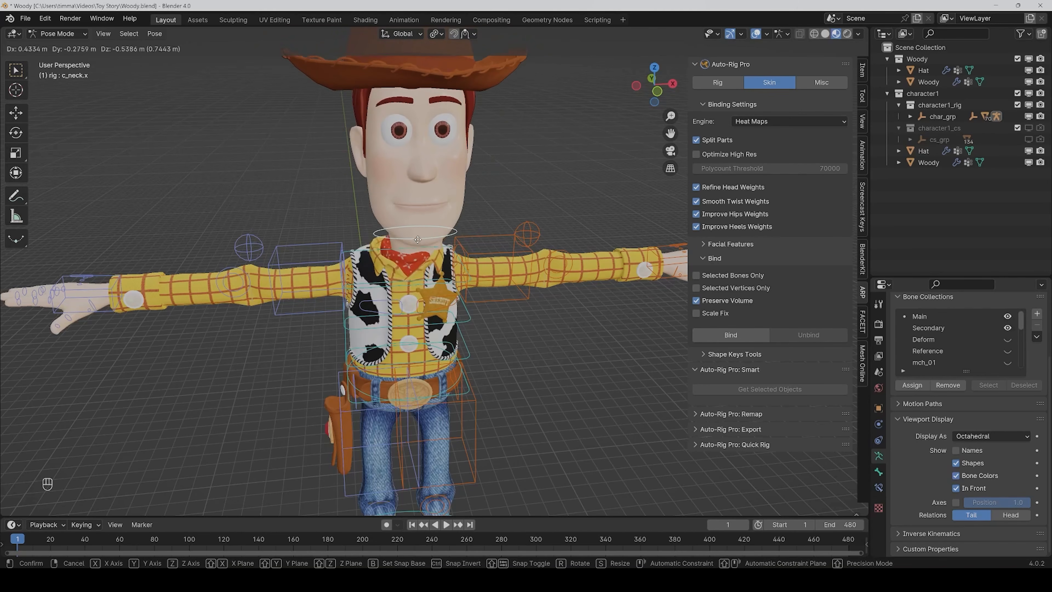
{"action": "right_click", "coordinate": [418, 239]}
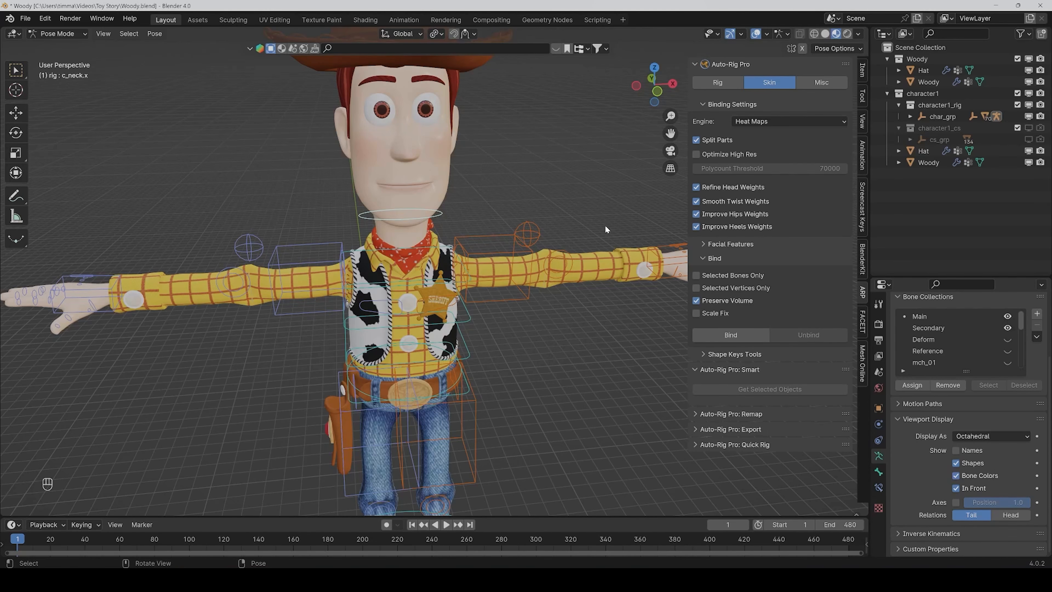
Switch to Object Mode and unbind the hat and Woody body meshes from the rig
{"action": "middle_click_drag", "start_coordinate": [502, 402], "coordinate": [539, 382], "text": "ctrl"}
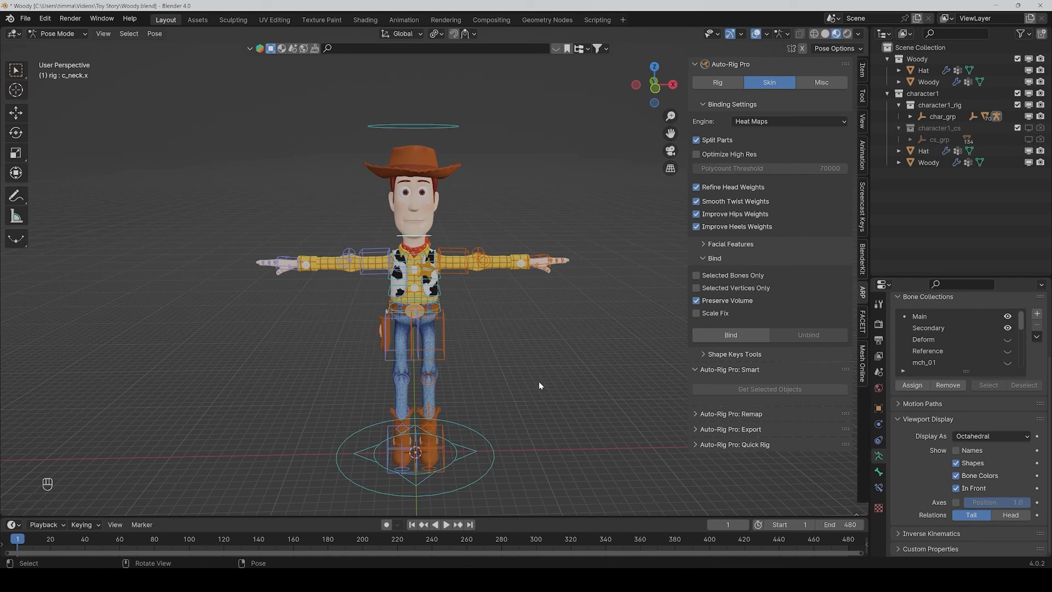
{"action": "left_click", "coordinate": [58, 33]}
{"action": "left_click", "coordinate": [59, 46]}
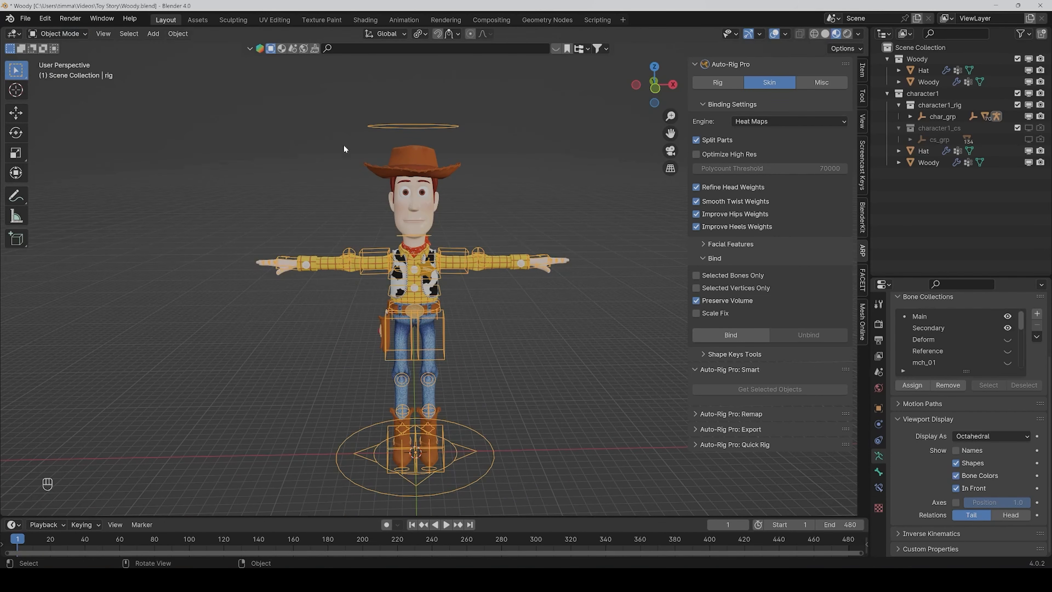
{"action": "left_click", "coordinate": [419, 158]}
{"action": "left_click", "coordinate": [412, 204], "text": "shift"}
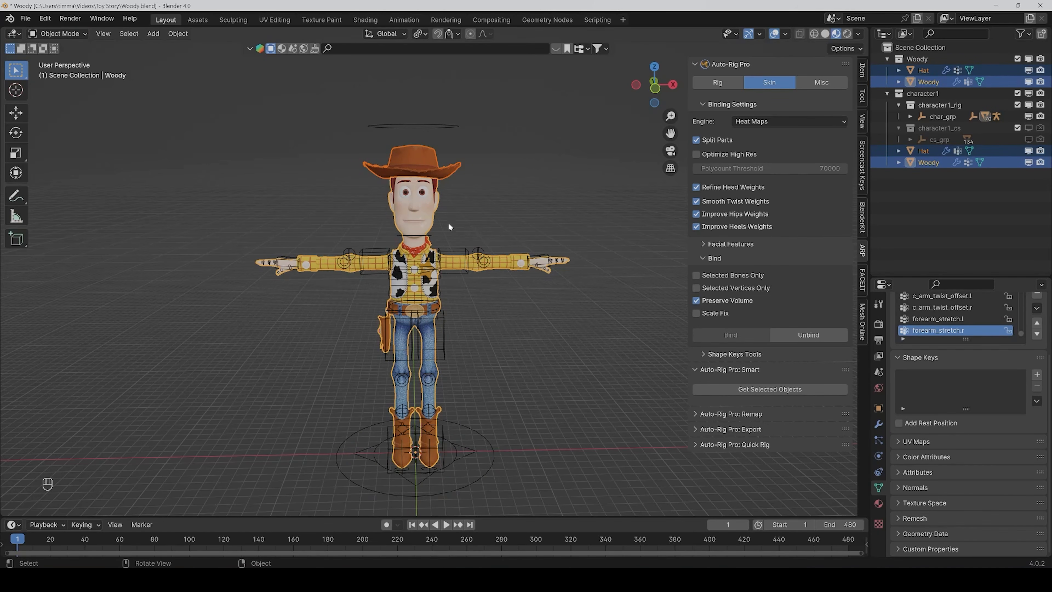
{"action": "left_click", "coordinate": [808, 335]}
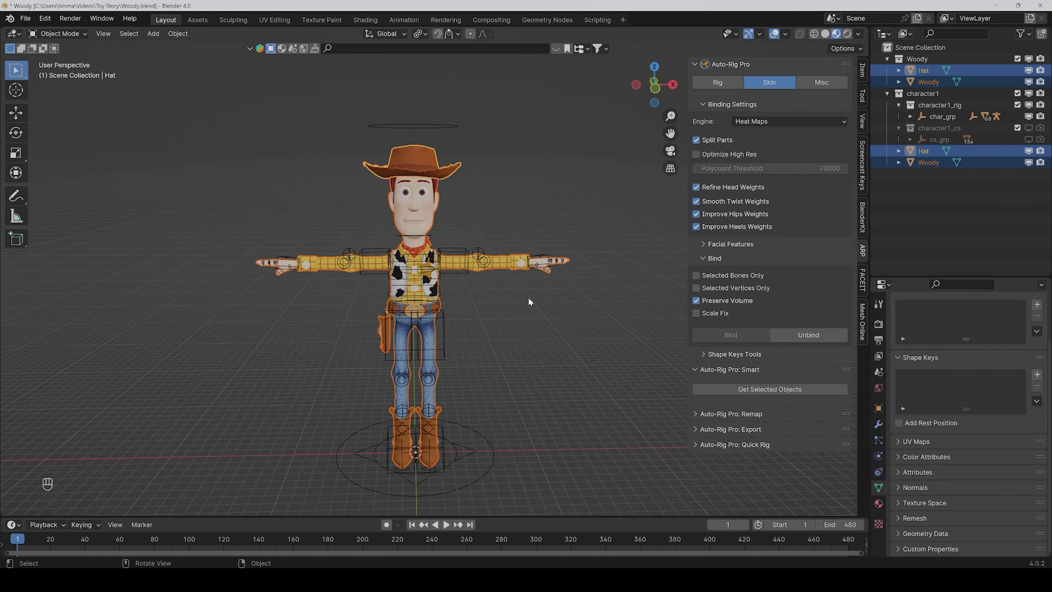
Add the rig to the mesh selection and bind them with the Voxelized engine, using Type 2
{"action": "left_click", "coordinate": [436, 125], "text": "shift"}
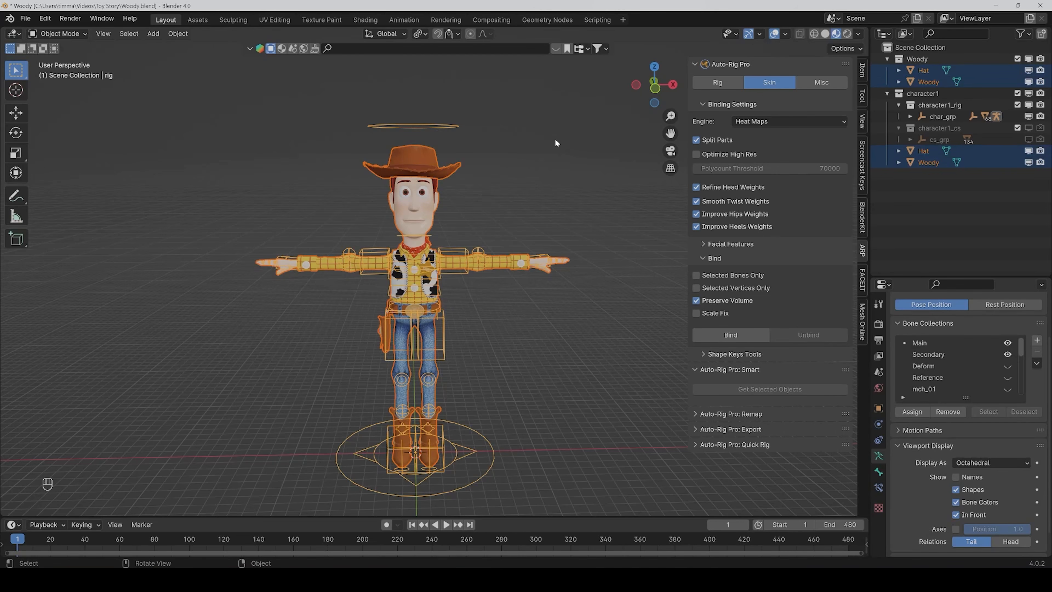
{"action": "left_click", "coordinate": [757, 123]}
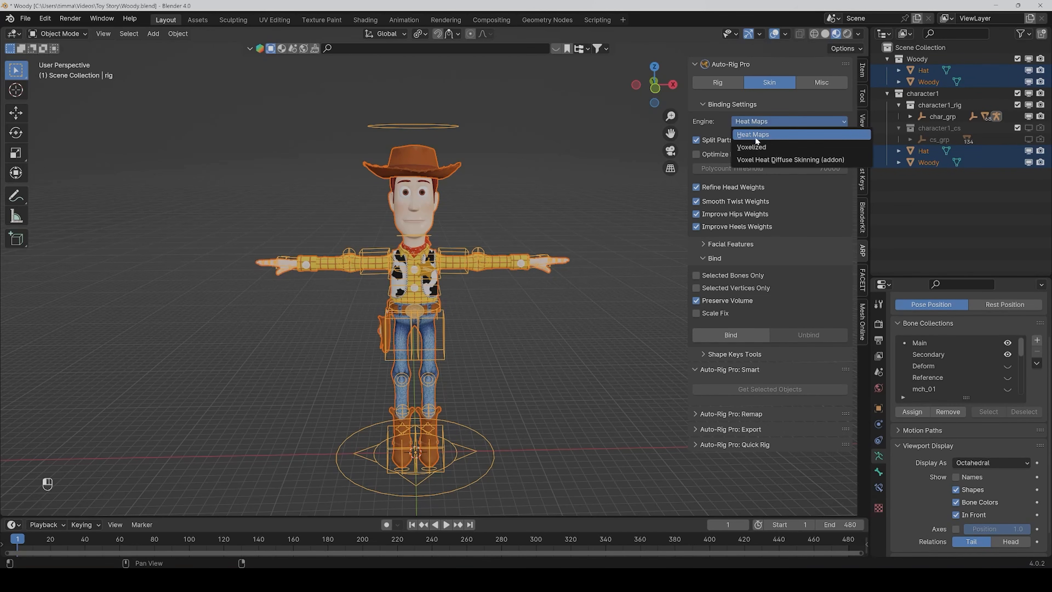
{"action": "left_click", "coordinate": [754, 146]}
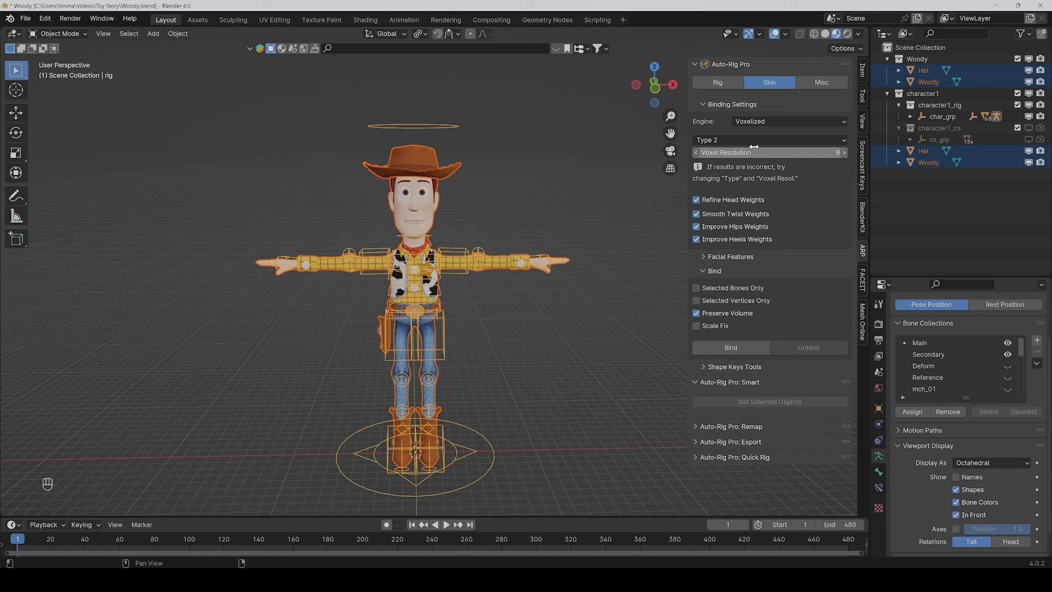
{"action": "left_click", "coordinate": [726, 139]}
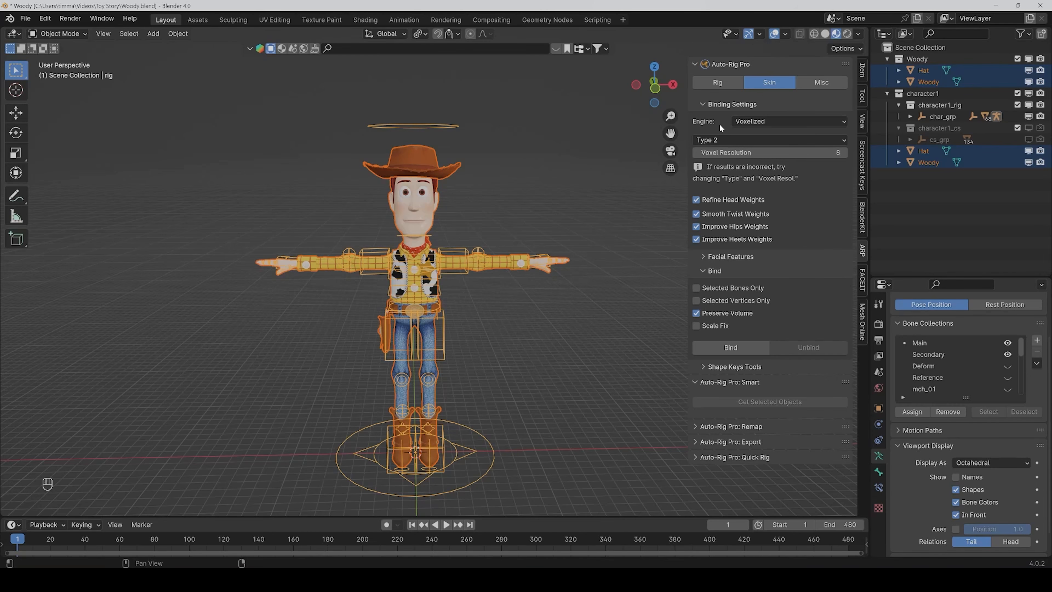
{"action": "left_click", "coordinate": [729, 348]}
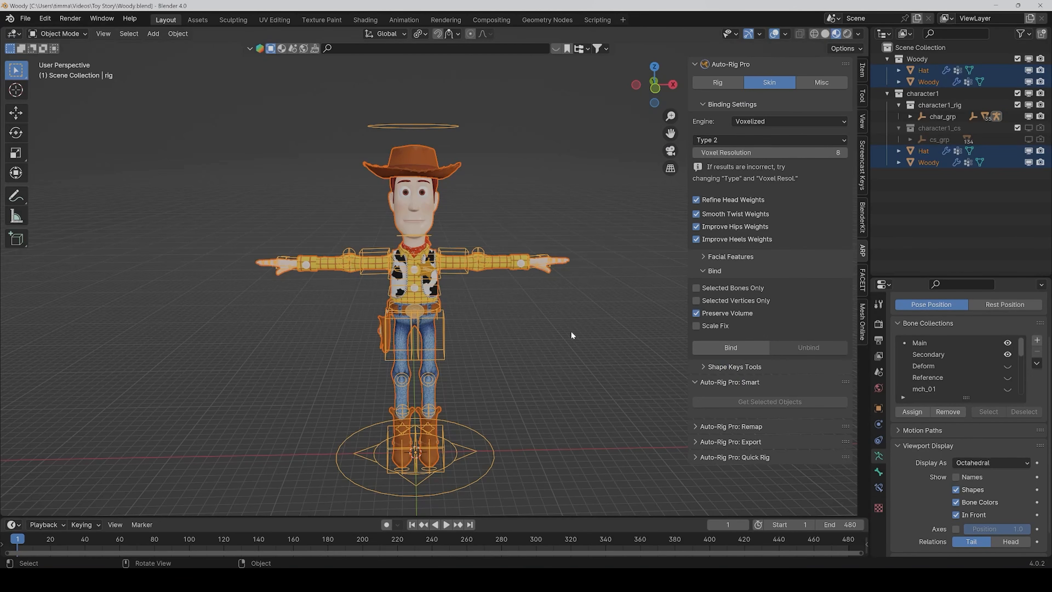
Select only the rig and switch it to Pose Mode
{"action": "left_click", "coordinate": [277, 258]}
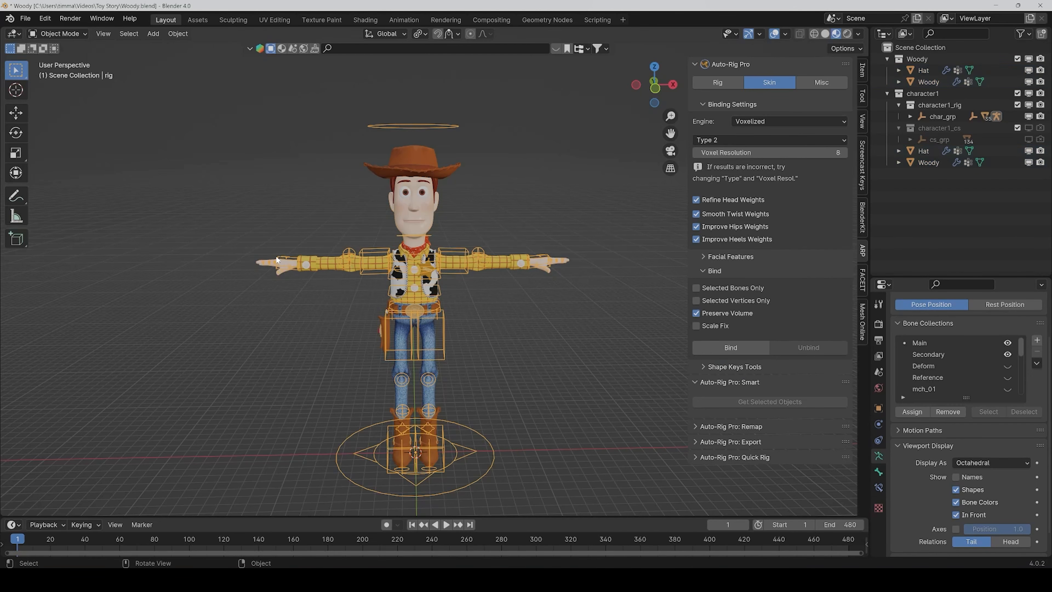
{"action": "left_click", "coordinate": [58, 33]}
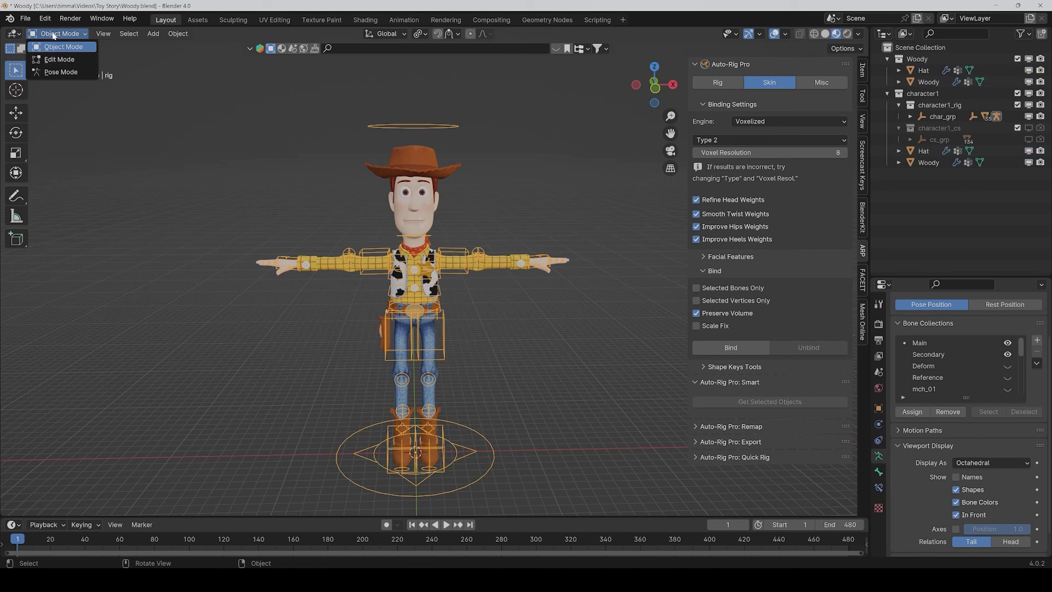
{"action": "left_click", "coordinate": [44, 74]}
Try moving the right hand's IK control down and inward and the right foot's IK control up to test the limbs
{"action": "left_click", "coordinate": [281, 259]}
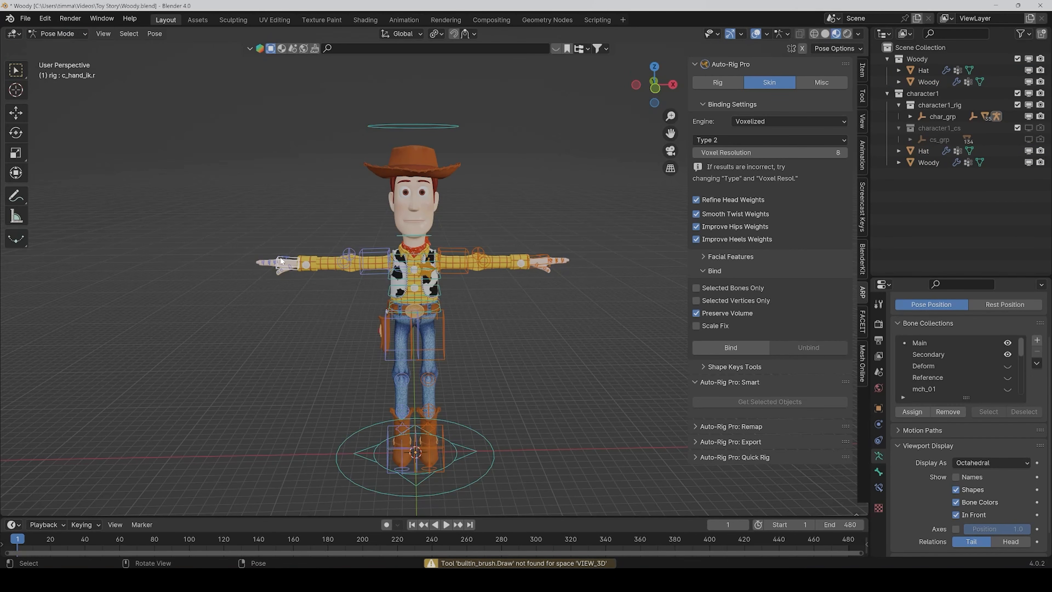
{"action": "key", "text": "g"}
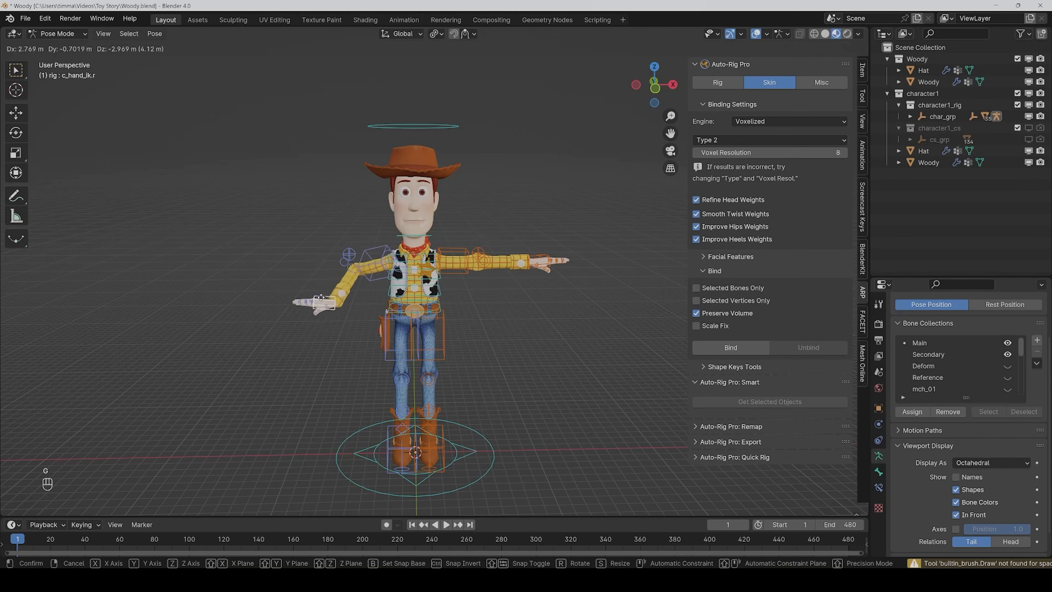
{"action": "key", "text": "Escape"}
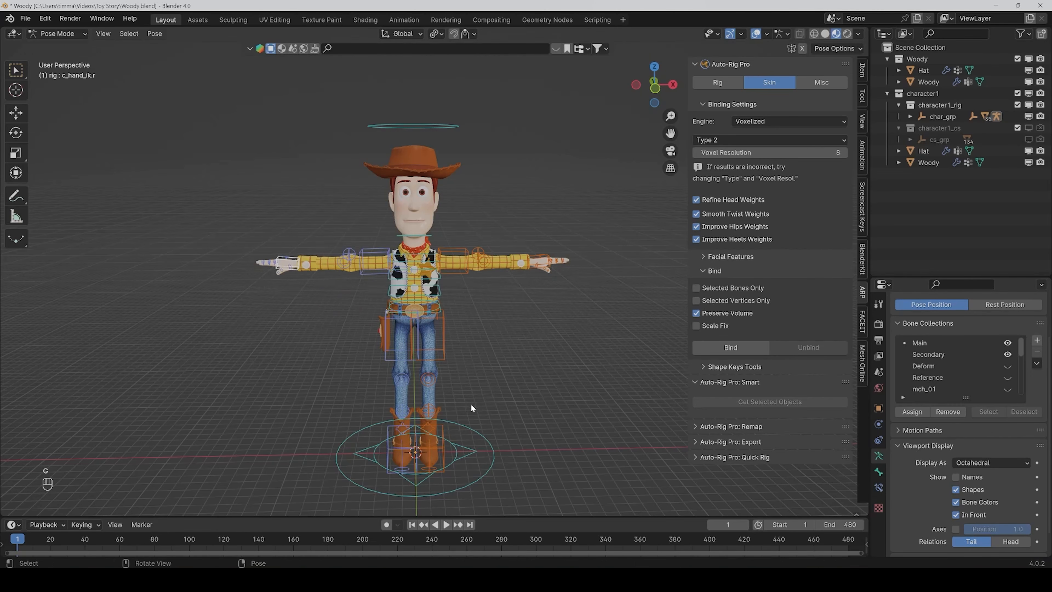
{"action": "middle_click_drag", "start_coordinate": [471, 403], "coordinate": [520, 451]}
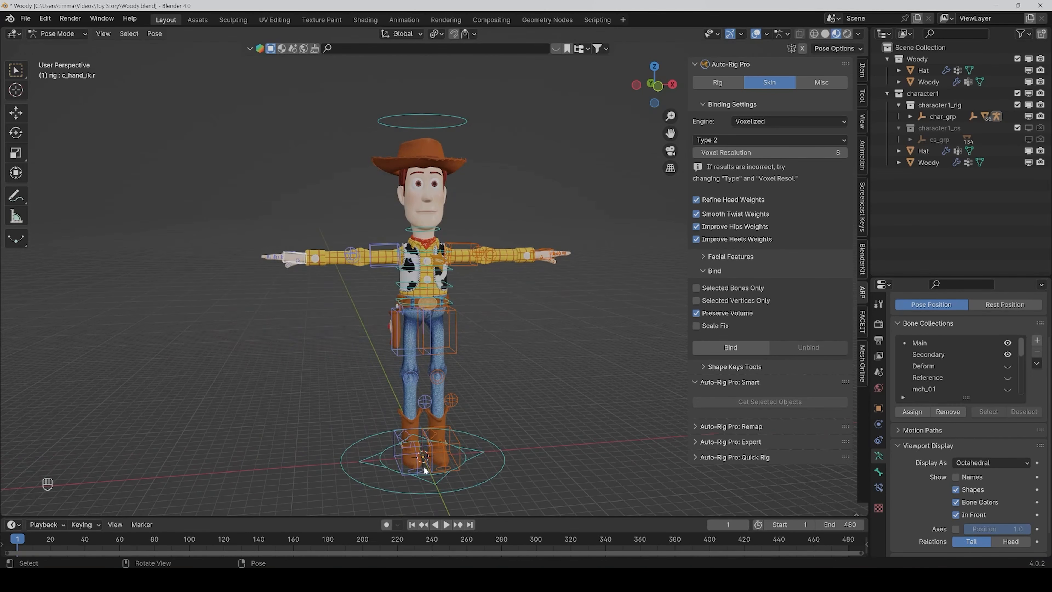
{"action": "left_click", "coordinate": [407, 447]}
{"action": "key", "text": "g"}
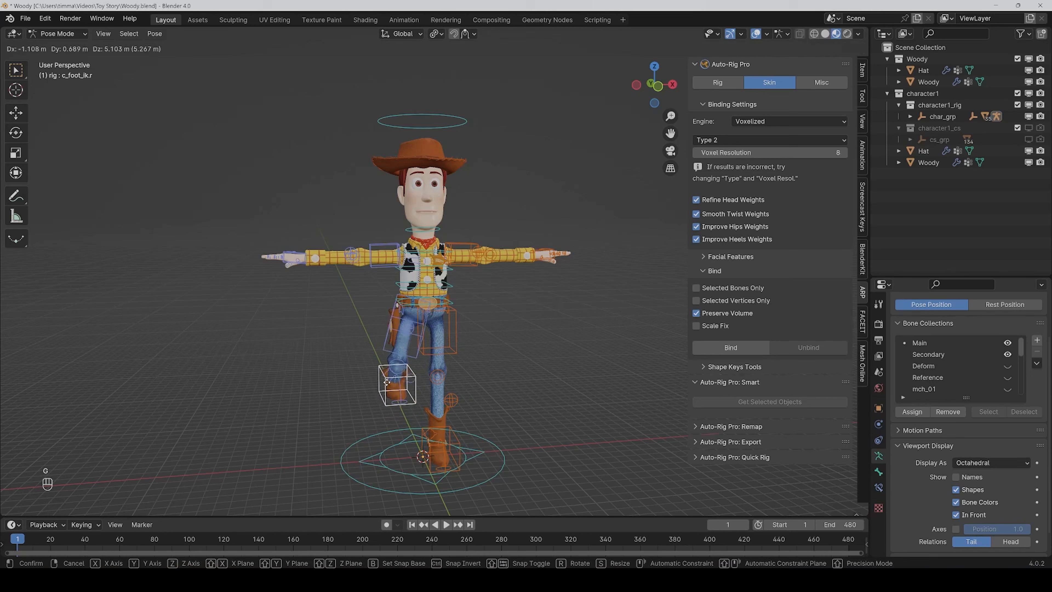
{"action": "key", "text": "Escape"}
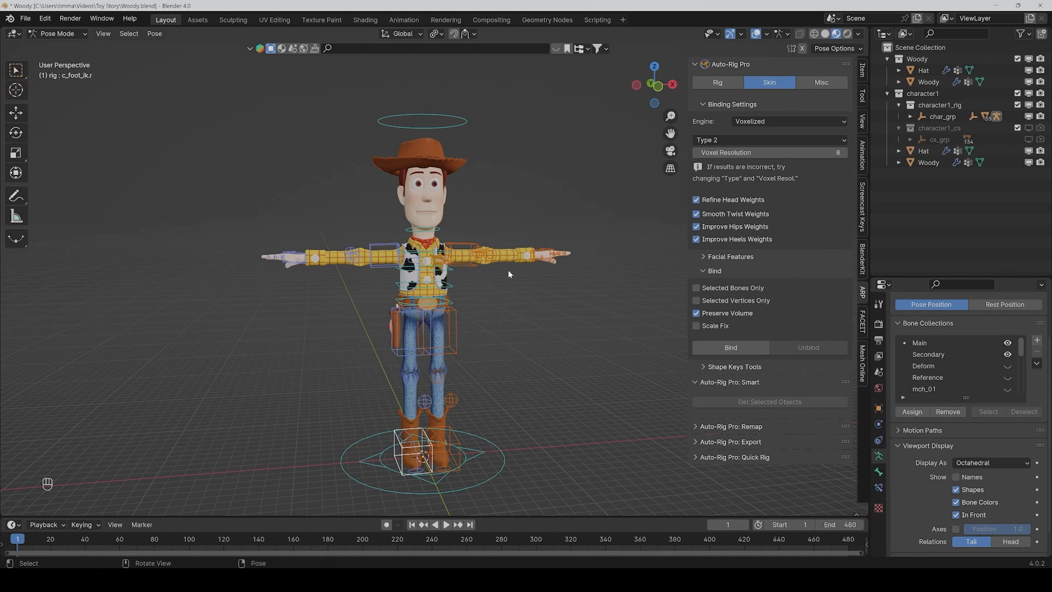
Try moving the neck control sideways and down to test the Voxelized skinning around the collar
{"action": "scroll", "coordinate": [509, 274], "scroll_direction": "up", "scroll_amount": 6}
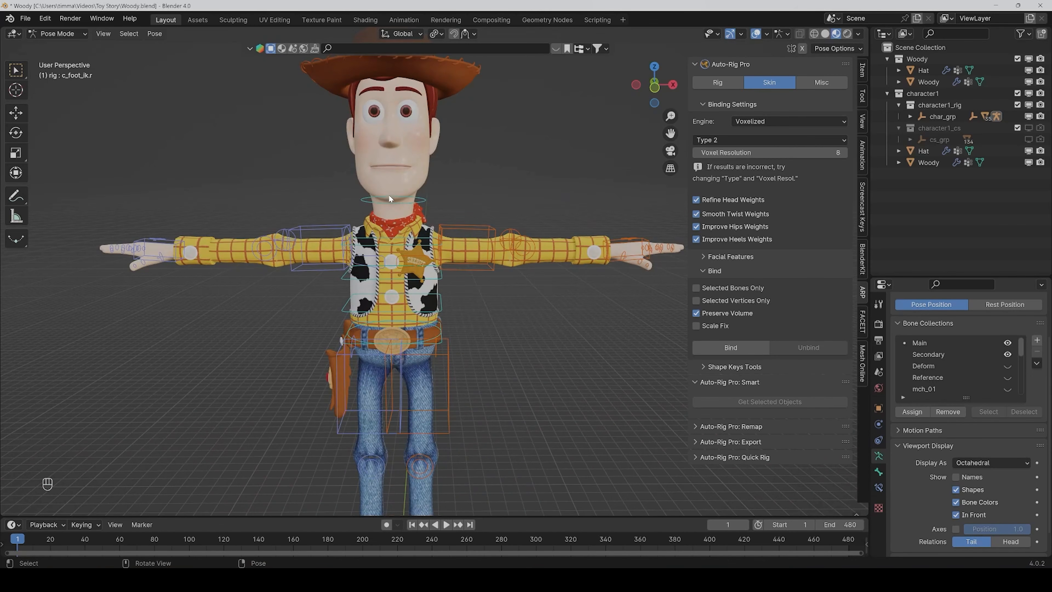
{"action": "left_click", "coordinate": [390, 196]}
{"action": "key", "text": "g"}
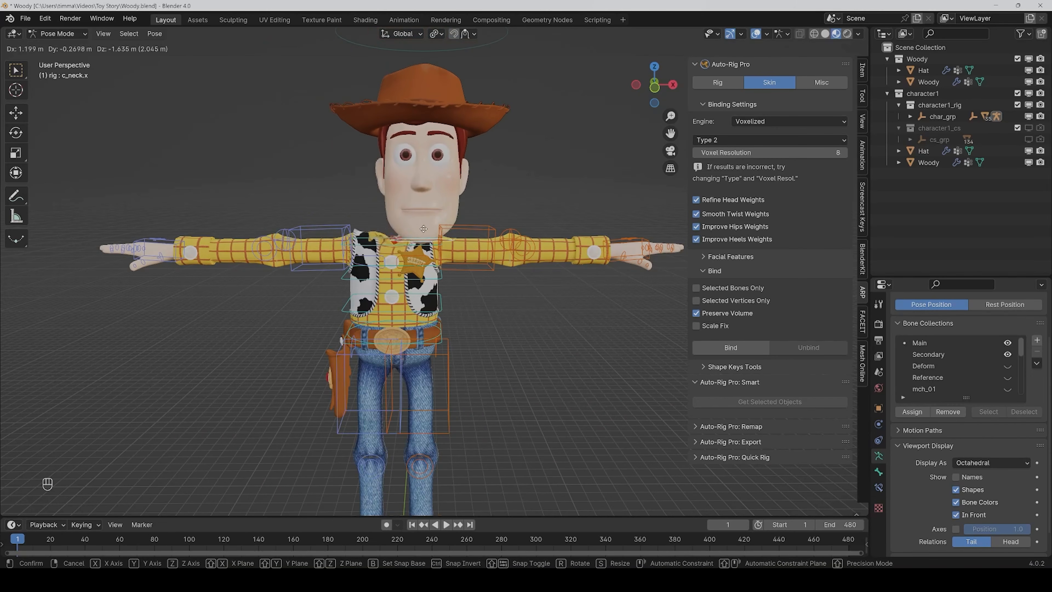
{"action": "right_click", "coordinate": [406, 223]}
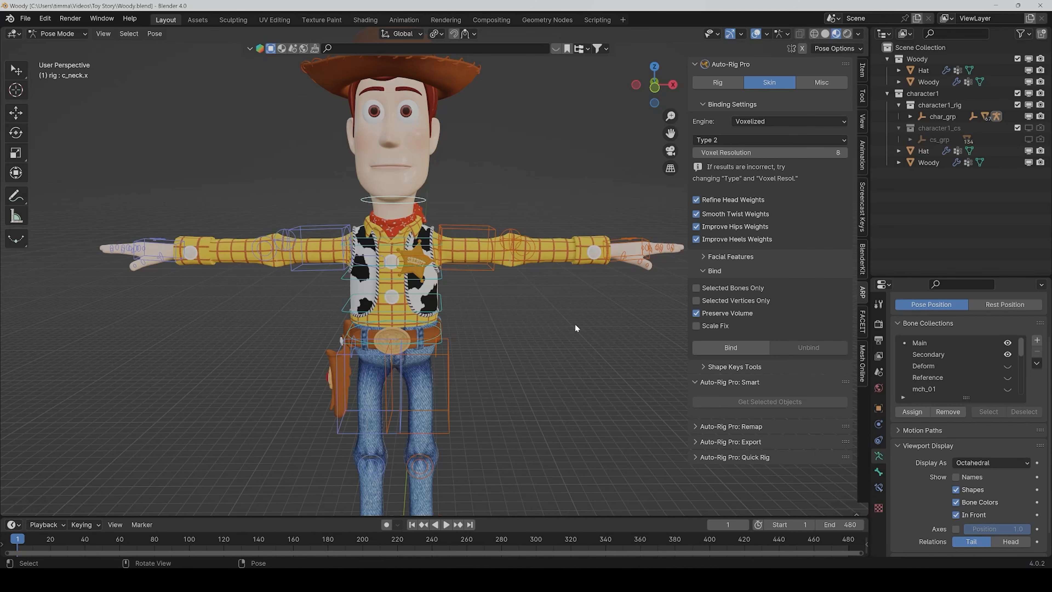
Try rotating the left middle finger's base control about the global Y axis to test the new binding
{"action": "middle_click_drag", "start_coordinate": [617, 321], "coordinate": [521, 350]}
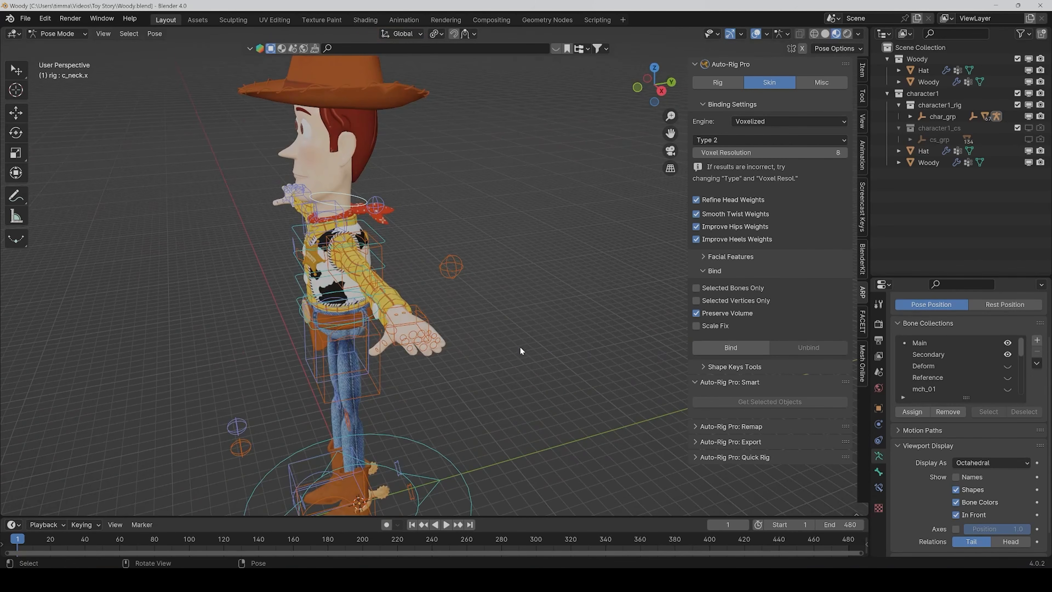
{"action": "scroll", "coordinate": [520, 348], "scroll_direction": "up", "scroll_amount": 2}
{"action": "mouse_move", "coordinate": [457, 431]}
{"action": "middle_mouse_down"}
{"action": "mouse_move", "coordinate": [453, 443]}
{"action": "mouse_move", "coordinate": [462, 429]}
{"action": "middle_mouse_up"}
{"action": "scroll", "coordinate": [453, 313], "scroll_direction": "up", "scroll_amount": 1}
{"action": "middle_click_drag", "start_coordinate": [465, 344], "coordinate": [459, 352]}
{"action": "left_click", "coordinate": [379, 326]}
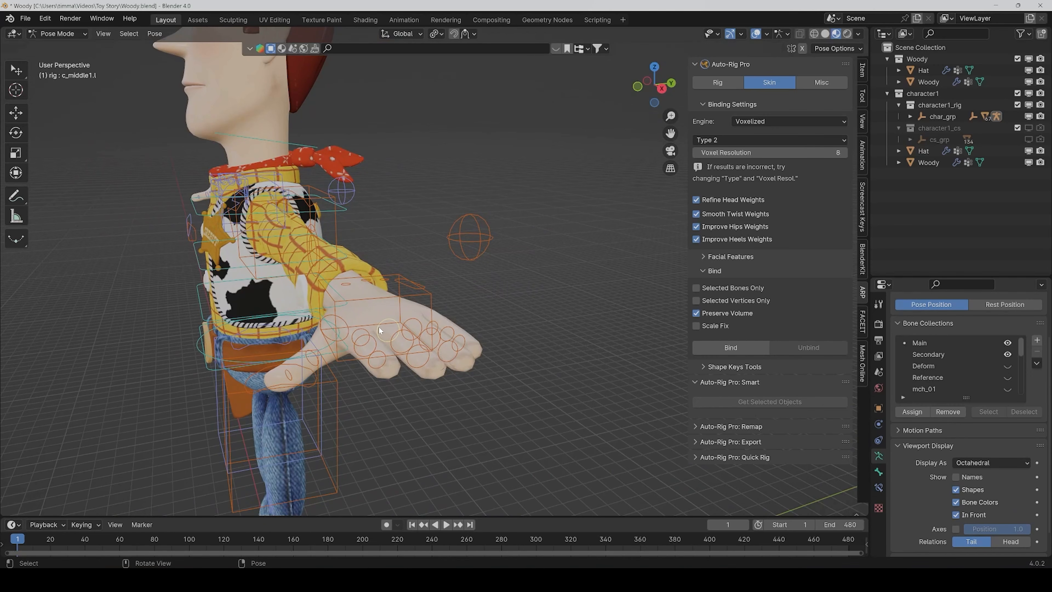
{"action": "key", "text": "r"}
{"action": "key", "text": "y"}
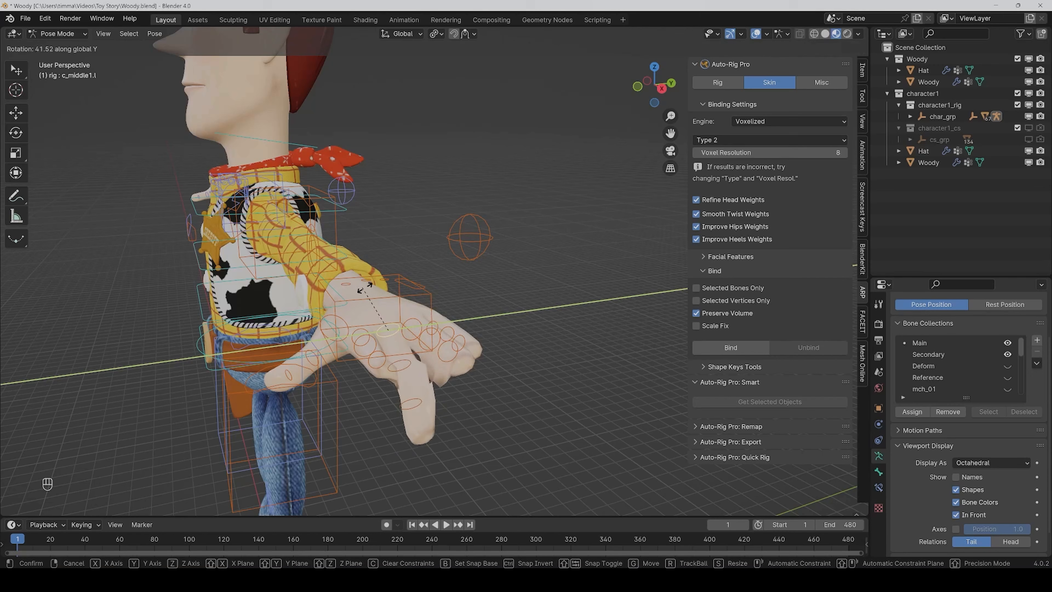
{"action": "left_click", "coordinate": [415, 334]}
Try rotating the left ring finger's second control about the global Y axis
{"action": "left_click", "coordinate": [424, 333]}
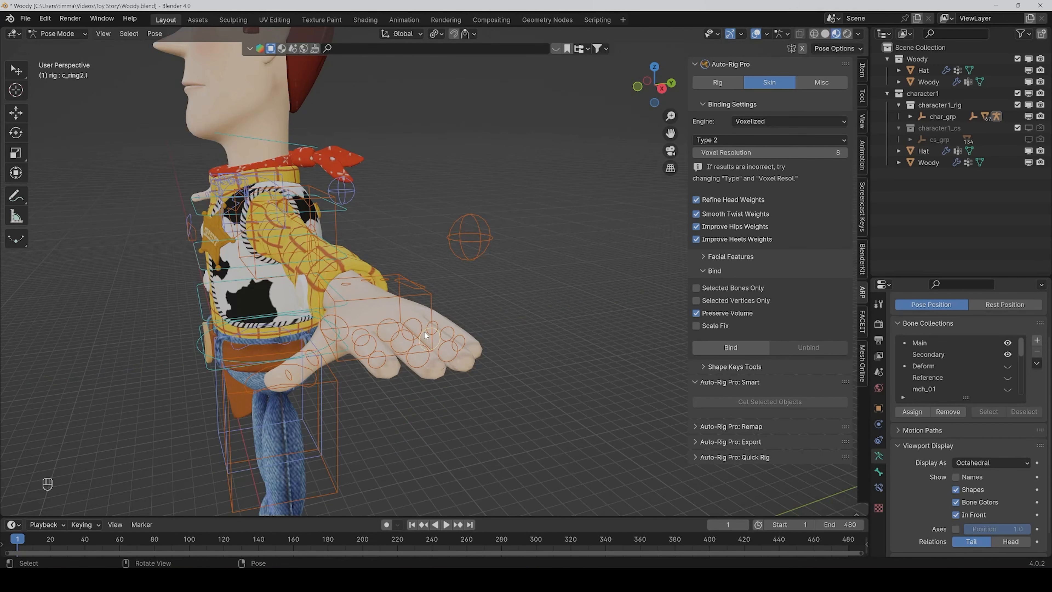
{"action": "key", "text": "r"}
{"action": "key", "text": "y"}
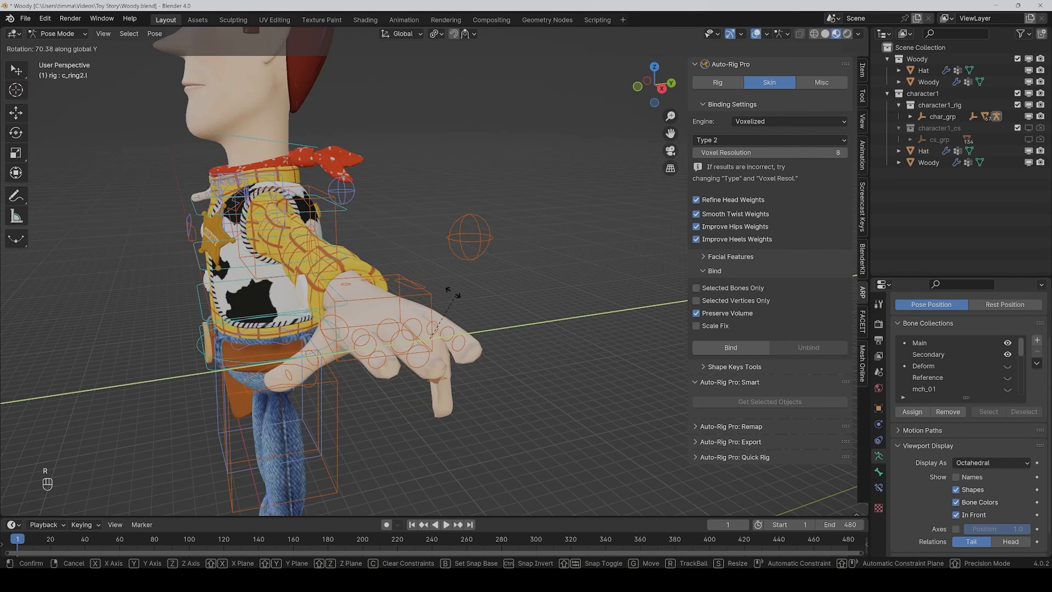
{"action": "left_click", "coordinate": [447, 284]}
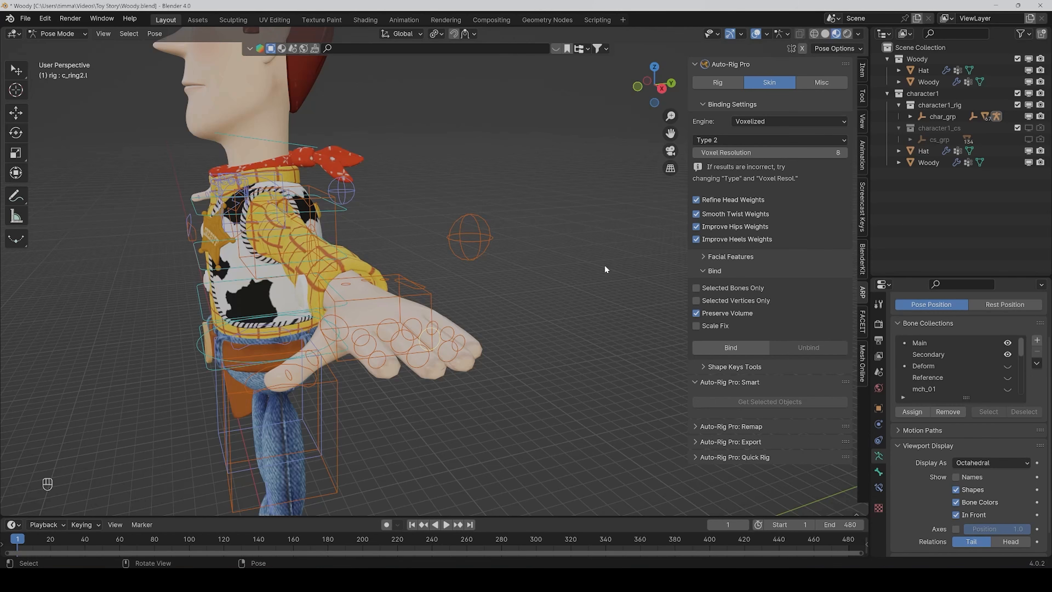
Save the file and return the rig to Object Mode
{"action": "key", "text": "ctrl+s"}
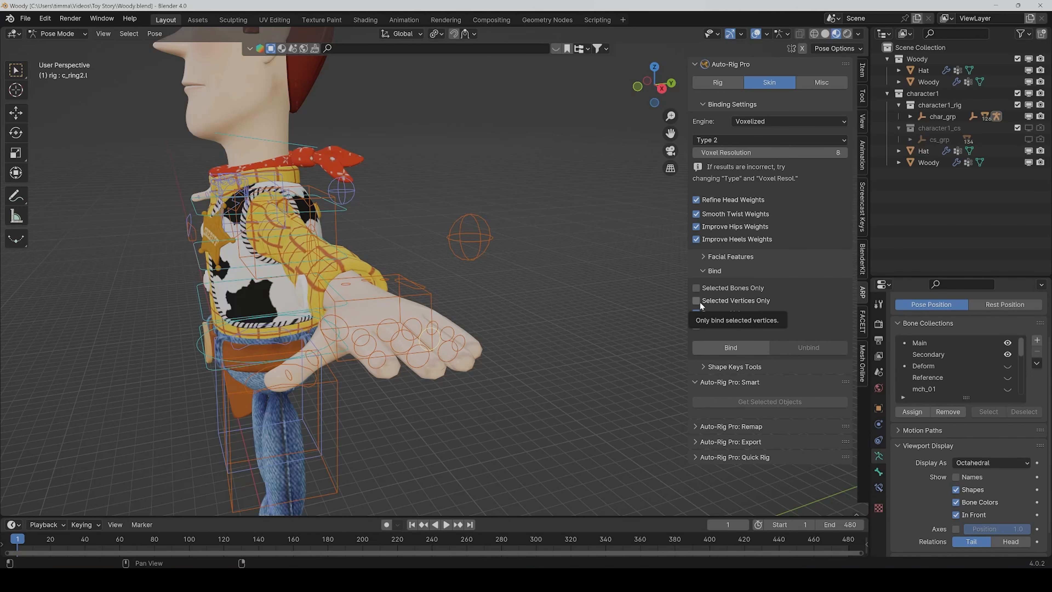
{"action": "scroll", "coordinate": [551, 377], "scroll_direction": "down", "scroll_amount": 4}
{"action": "mouse_move", "coordinate": [551, 375]}
{"action": "middle_mouse_down"}
{"action": "mouse_move", "coordinate": [499, 382]}
{"action": "mouse_move", "coordinate": [533, 372]}
{"action": "middle_mouse_up"}
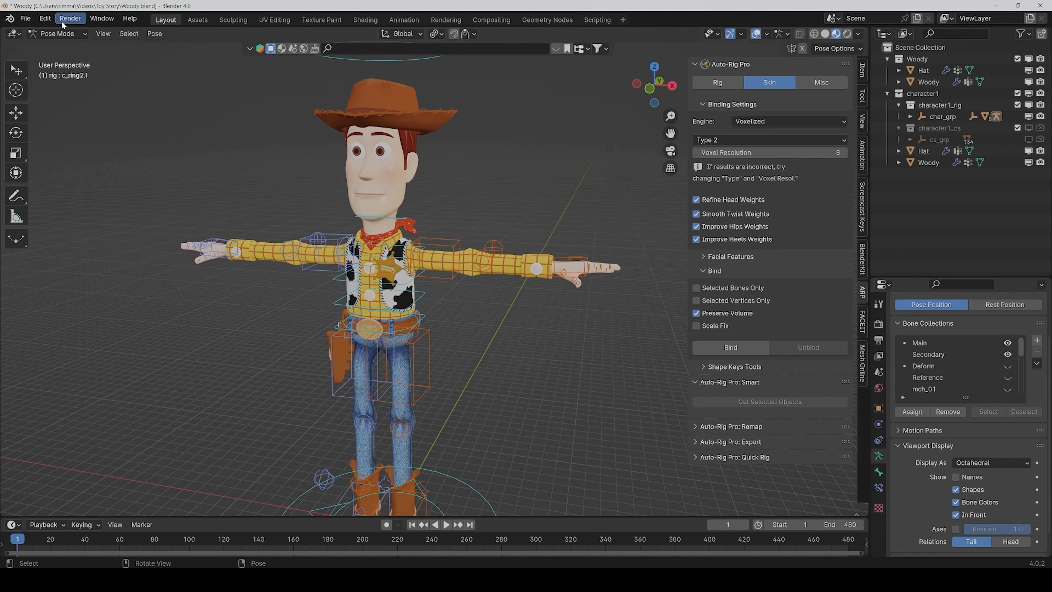
{"action": "left_click", "coordinate": [62, 35]}
{"action": "left_click", "coordinate": [63, 47]}
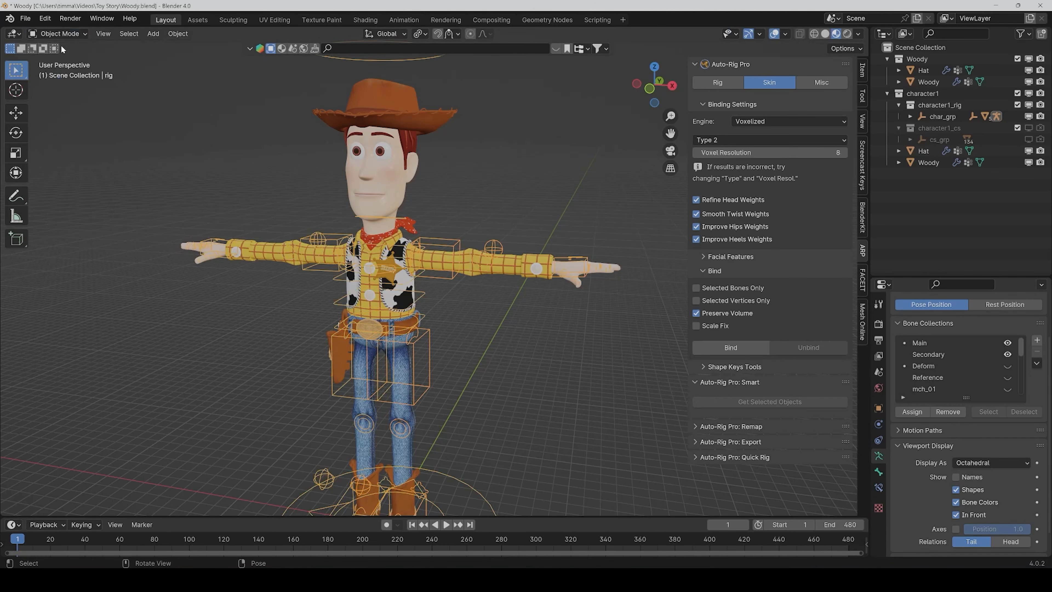
Select the Woody and Hat meshes and unbind them from the rig
{"action": "left_click", "coordinate": [384, 181]}
{"action": "left_click", "coordinate": [394, 101], "text": "shift"}
{"action": "middle_click_drag", "start_coordinate": [394, 96], "coordinate": [400, 240]}
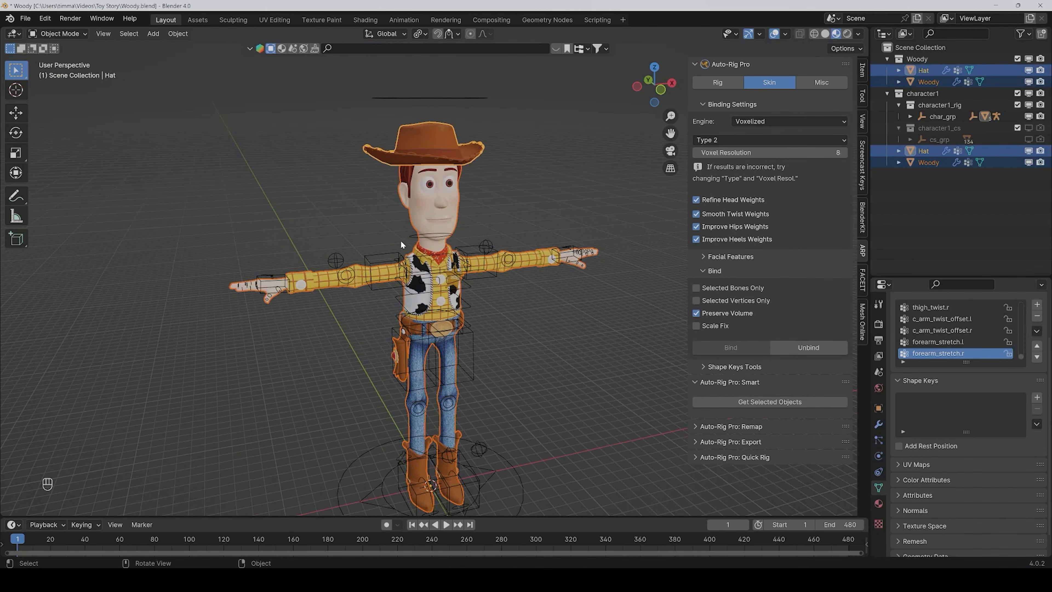
{"action": "left_click", "coordinate": [800, 351]}
{"action": "middle_click_drag", "start_coordinate": [611, 404], "coordinate": [515, 394]}
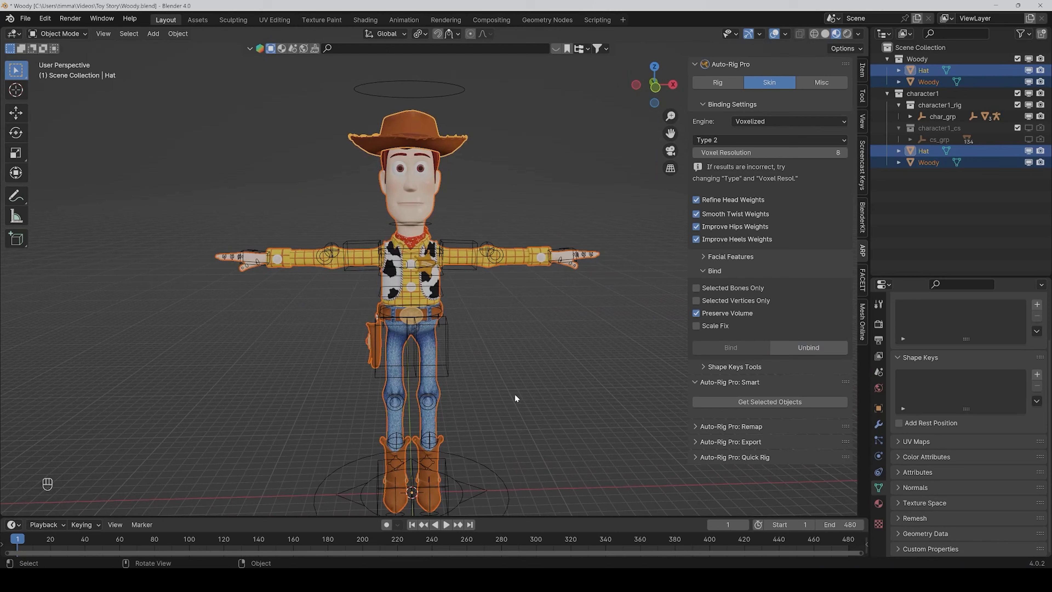
In Edit Mode, select the linked geometry of the hat, head, clothes and wrist buttons, leaving out both hands
{"action": "key", "text": "Tab"}
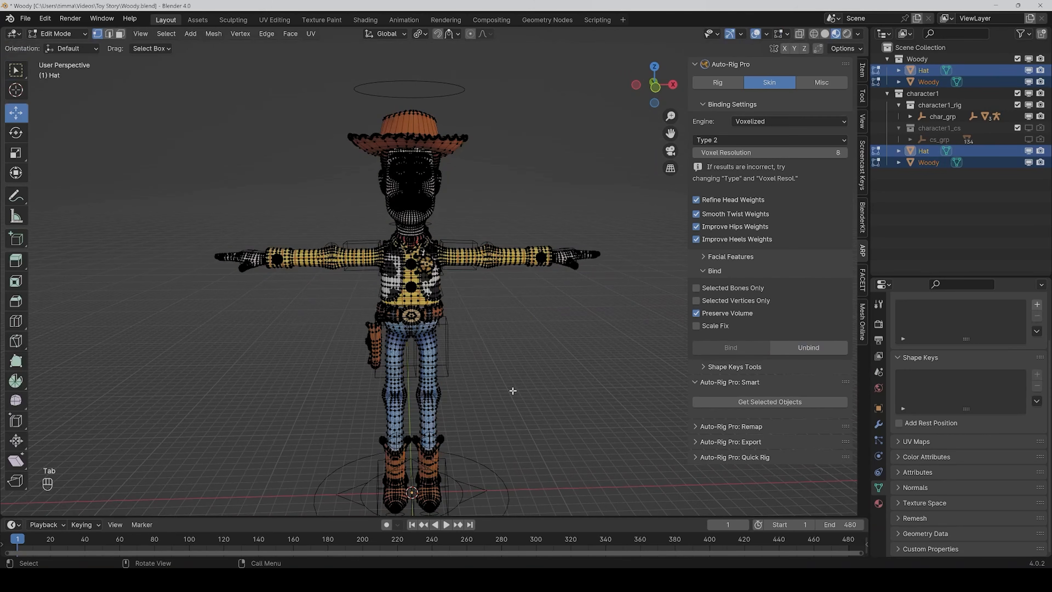
{"action": "scroll", "coordinate": [513, 391], "scroll_direction": "down", "scroll_amount": 3}
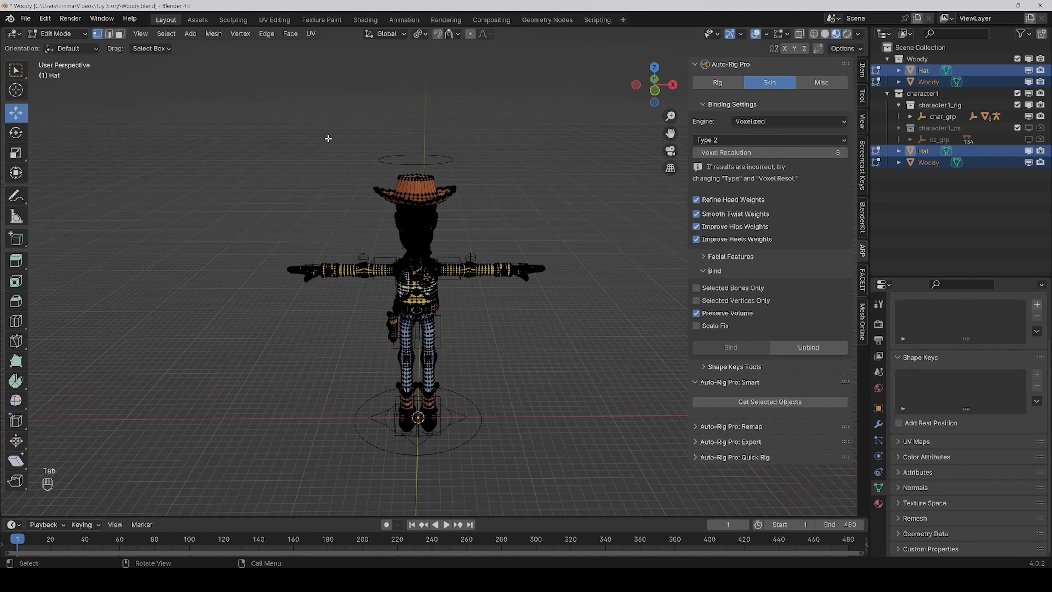
{"action": "left_click_drag", "start_coordinate": [334, 135], "coordinate": [509, 450]}
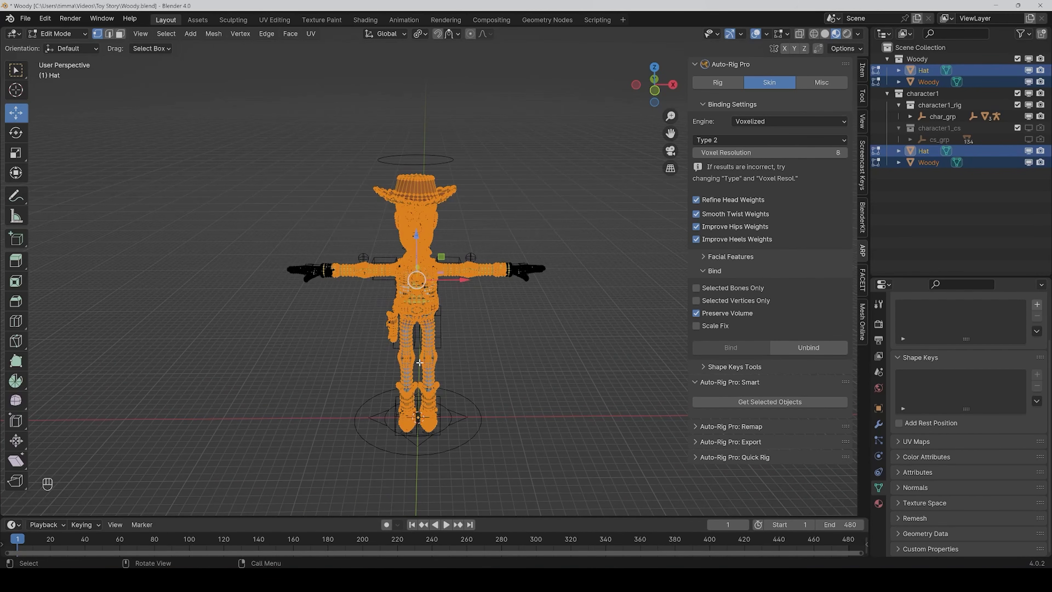
{"action": "key", "text": "ctrl+l"}
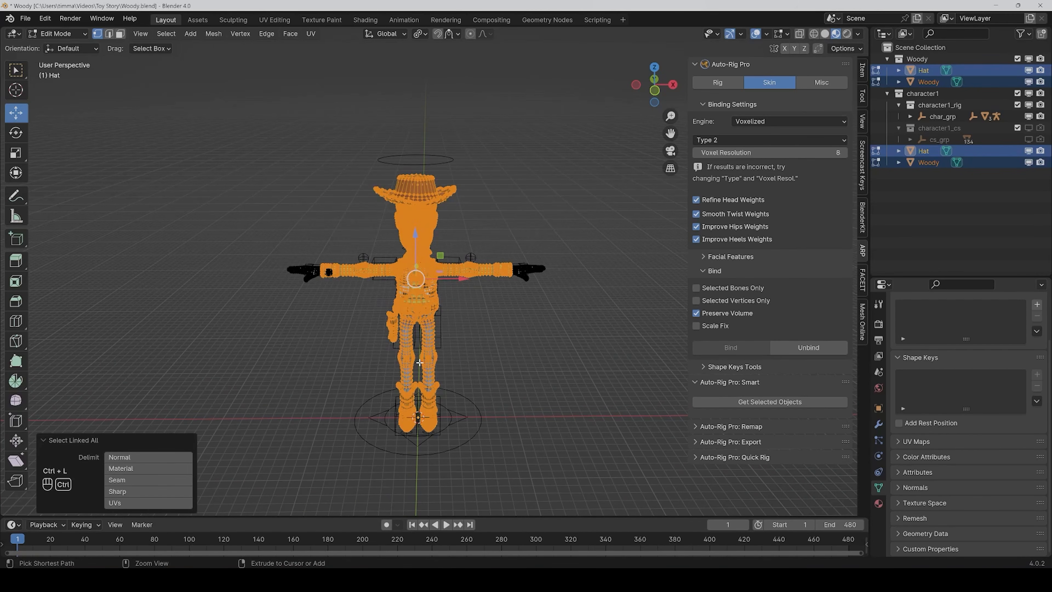
{"action": "scroll", "coordinate": [352, 248], "scroll_direction": "up", "scroll_amount": 3}
{"action": "left_click", "coordinate": [240, 271], "text": "shift"}
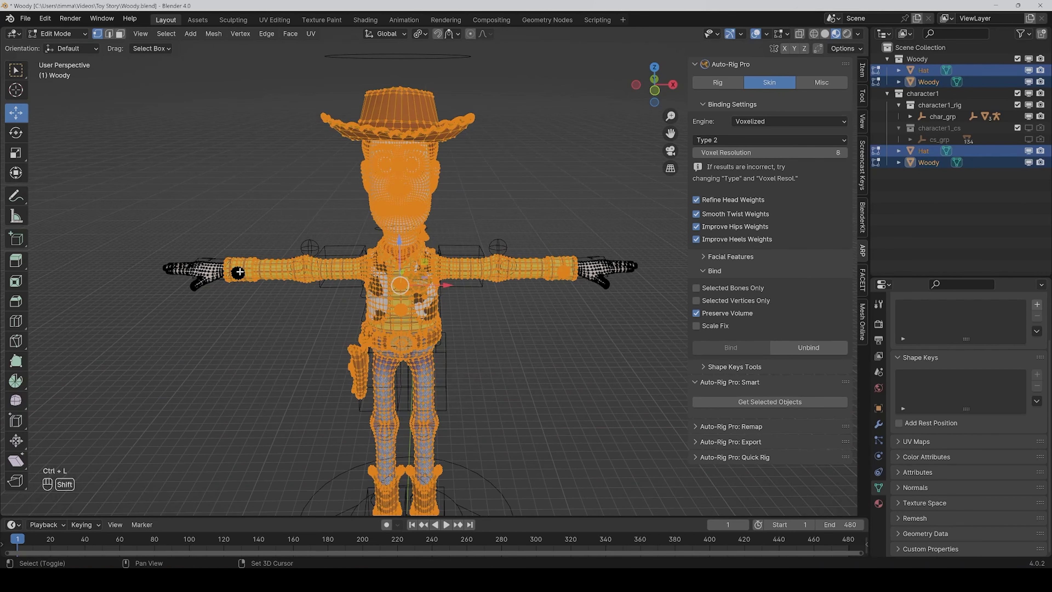
{"action": "key", "text": "ctrl+l"}
Add the remaining linked parts from the character's back to the selection, keeping the hands deselected
{"action": "middle_click_drag", "start_coordinate": [313, 289], "coordinate": [464, 303]}
{"action": "left_click_drag", "start_coordinate": [421, 162], "coordinate": [557, 364], "text": "shift"}
{"action": "key", "text": "ctrl+l"}
{"action": "scroll", "coordinate": [533, 348], "scroll_direction": "down", "scroll_amount": 3}
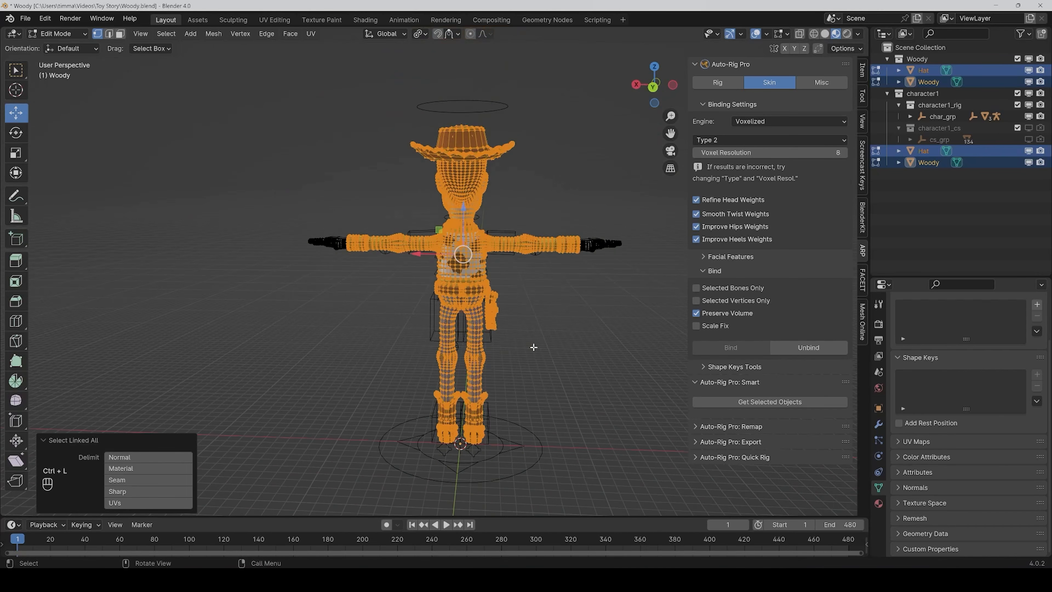
{"action": "middle_click_drag", "start_coordinate": [308, 350], "coordinate": [397, 326]}
{"action": "scroll", "coordinate": [535, 350], "scroll_direction": "up", "scroll_amount": 4}
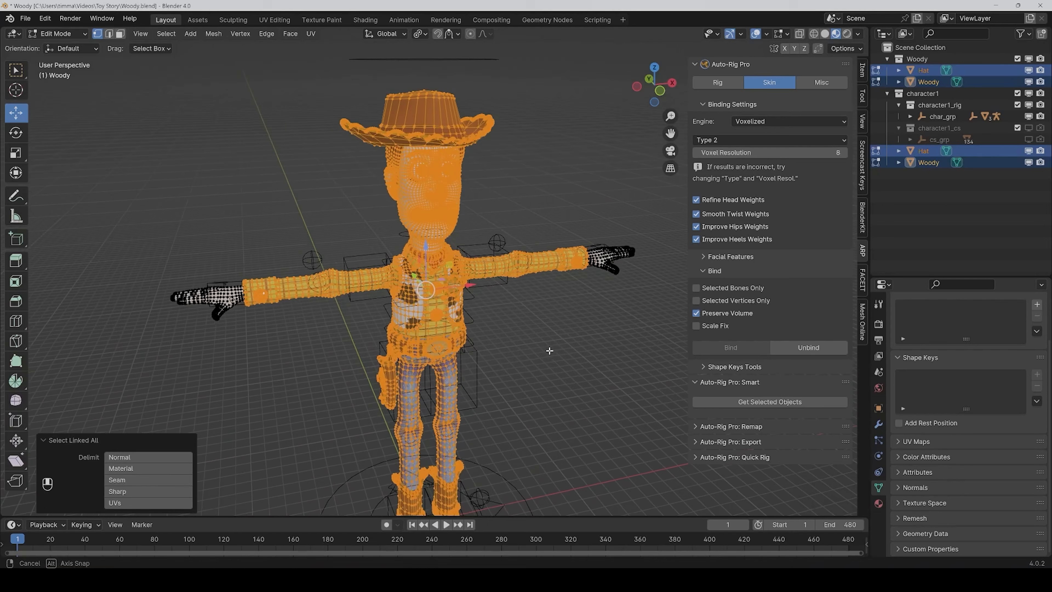
{"action": "scroll", "coordinate": [535, 349], "scroll_direction": "down", "scroll_amount": 1}
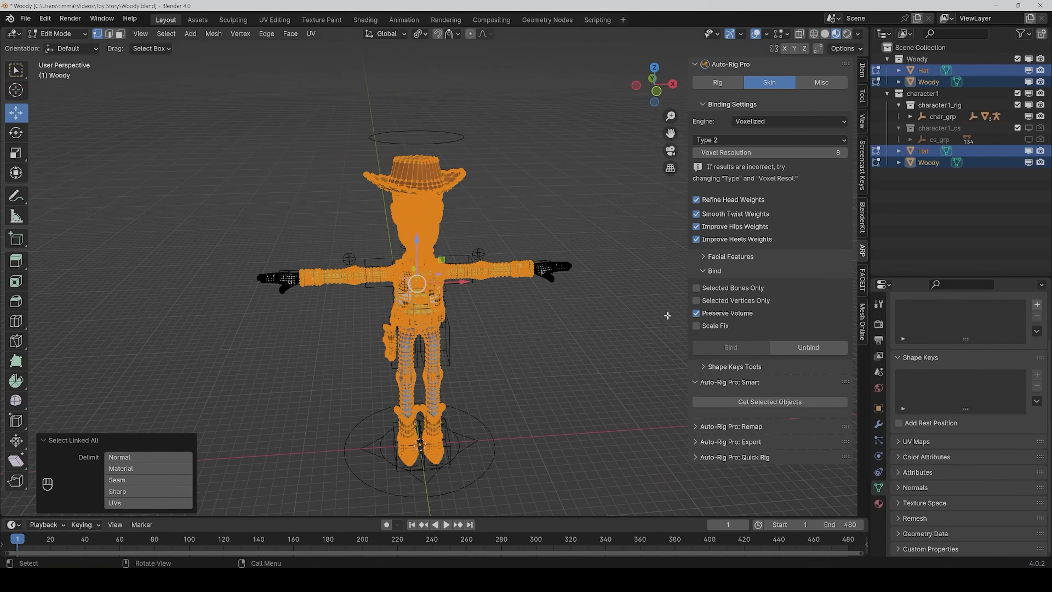
Enable Selected Vertices Only, return to Object Mode, and bind the meshes to the rig with the Voxelized engine
{"action": "left_click", "coordinate": [696, 302]}
{"action": "key", "text": "Tab"}
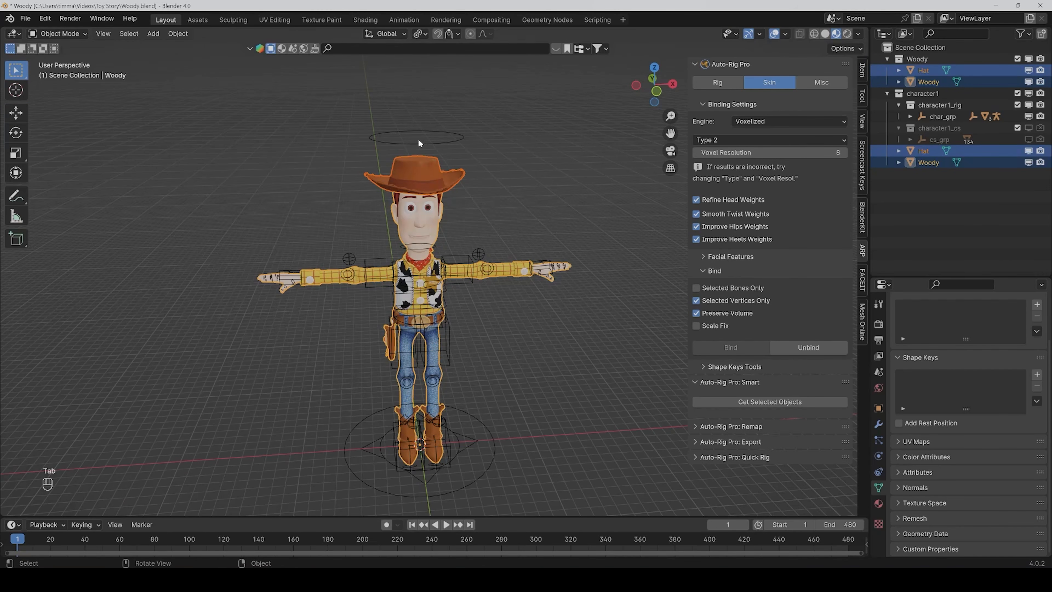
{"action": "key", "text": "shift"}
{"action": "left_click", "coordinate": [416, 143], "text": "shift"}
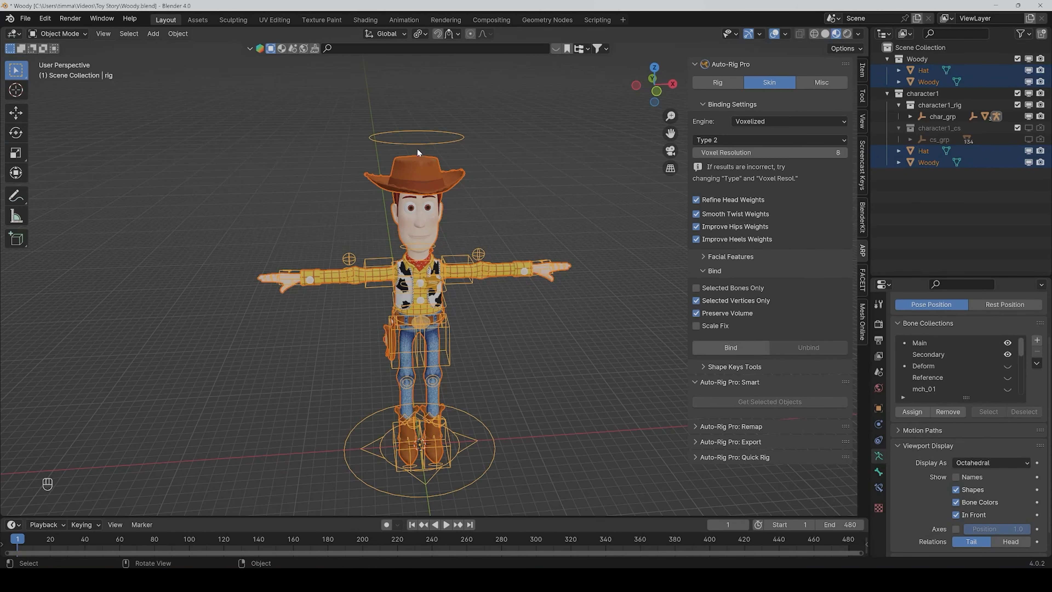
{"action": "left_click", "coordinate": [709, 349]}
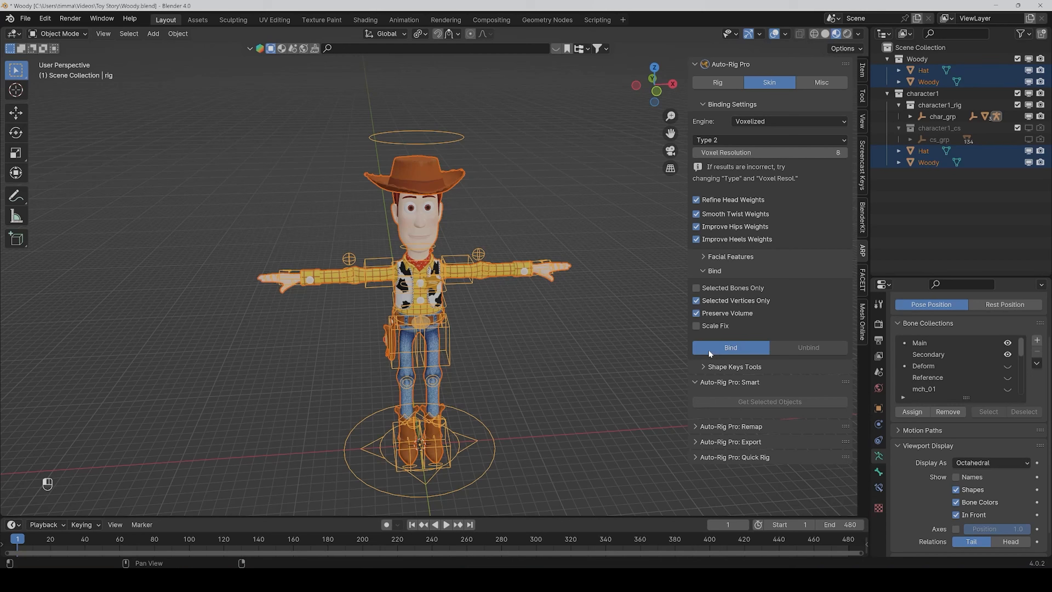
Edit the Woody mesh and select only the linked geometry of both hands
{"action": "left_click", "coordinate": [509, 270]}
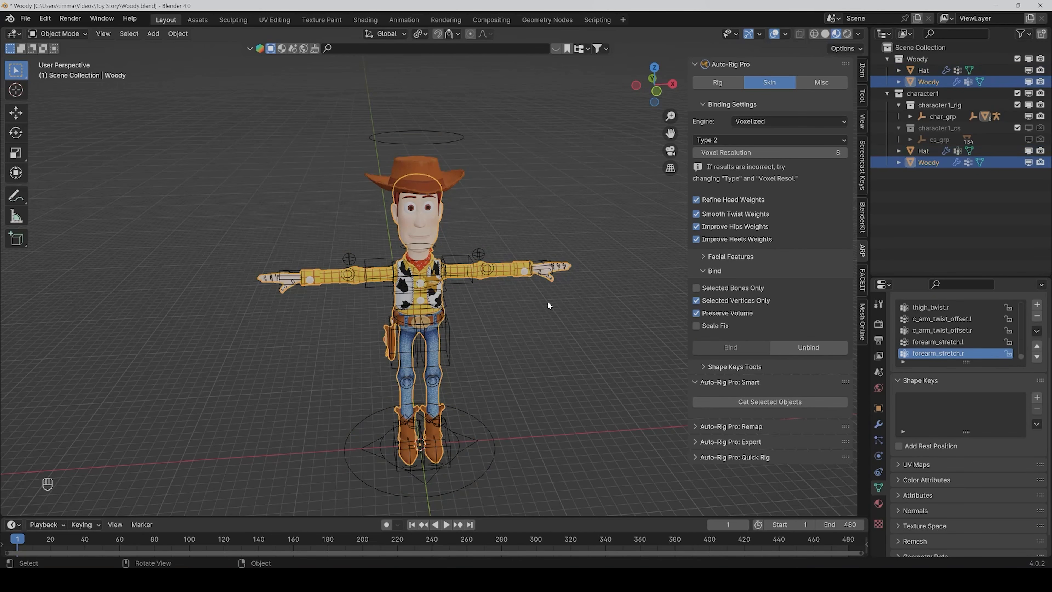
{"action": "key", "text": "Tab"}
{"action": "middle_click_drag", "start_coordinate": [610, 308], "coordinate": [552, 313]}
{"action": "scroll", "coordinate": [542, 333], "scroll_direction": "up", "scroll_amount": 3}
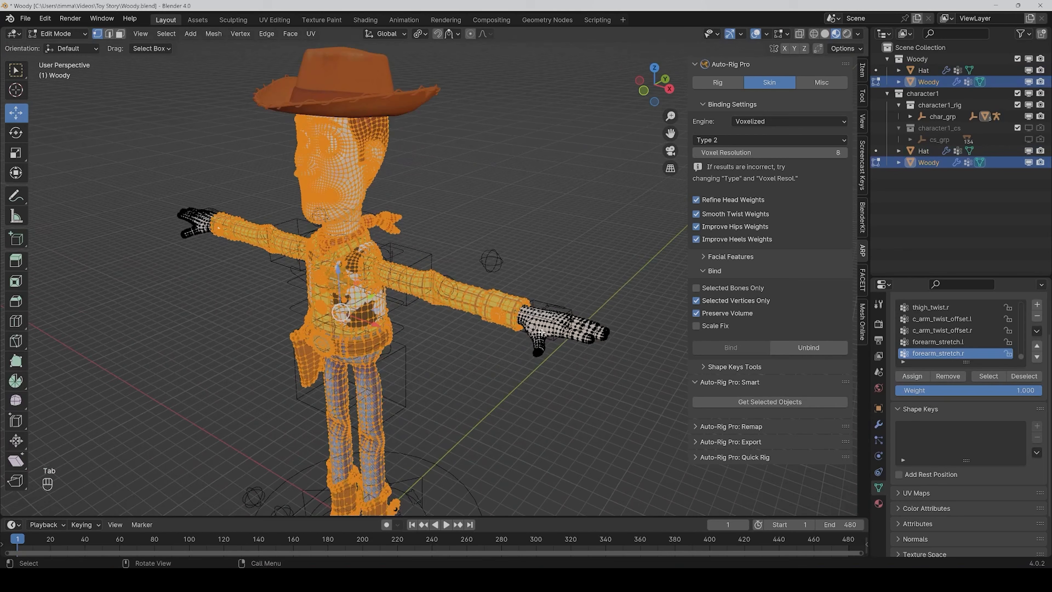
{"action": "left_click", "coordinate": [544, 325]}
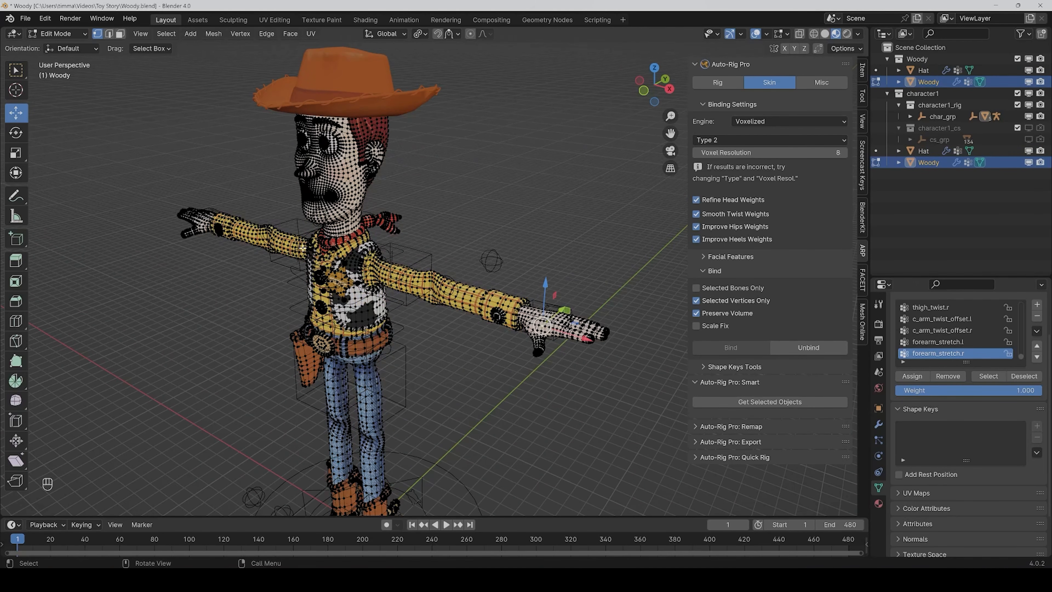
{"action": "left_click", "coordinate": [197, 219], "text": "shift"}
{"action": "key", "text": "ctrl+l"}
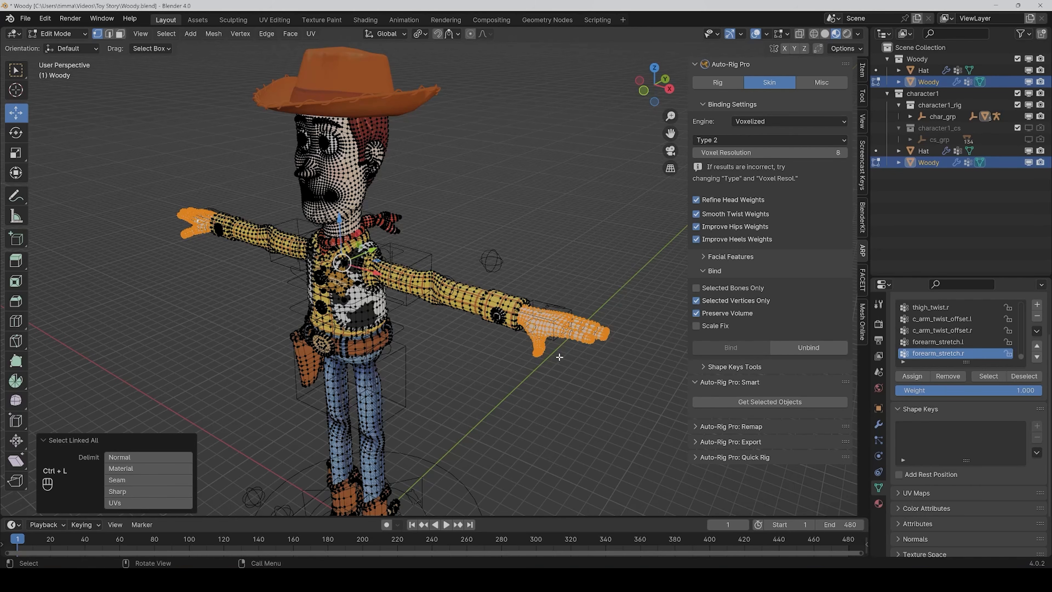
Bind only the selected hand vertices to the rig with the Heat Maps engine, removing armature modifiers and existing vertex groups
{"action": "left_click", "coordinate": [778, 121]}
{"action": "left_click", "coordinate": [774, 133]}
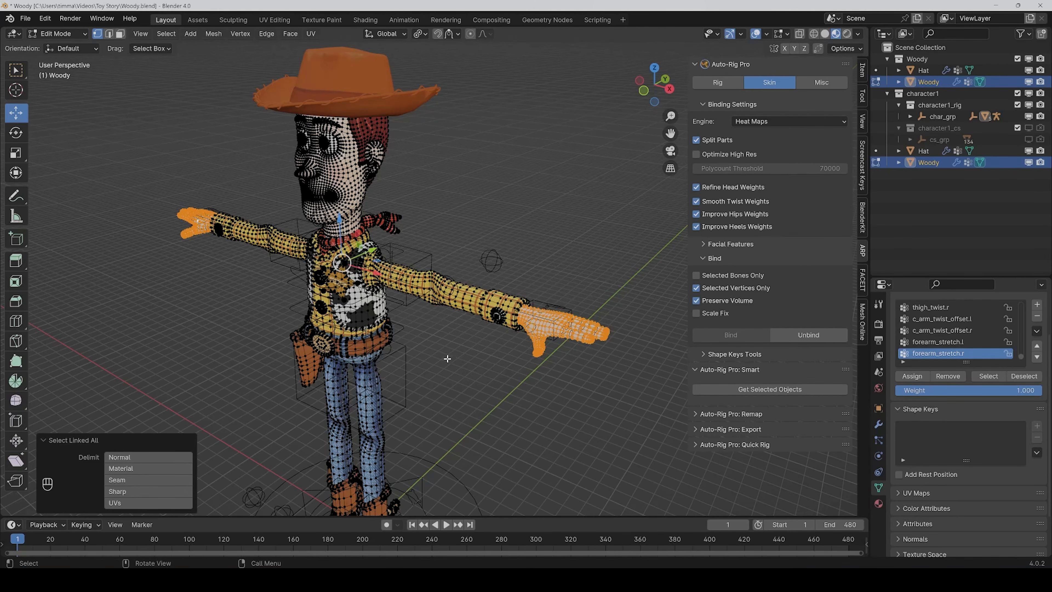
{"action": "key", "text": "Tab"}
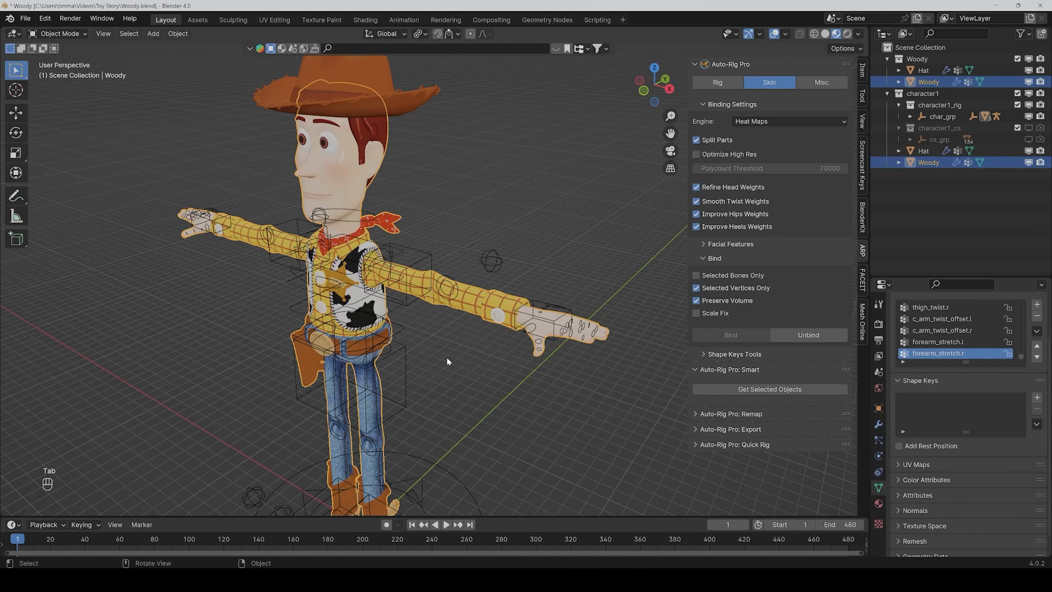
{"action": "left_click", "coordinate": [533, 314], "text": "shift"}
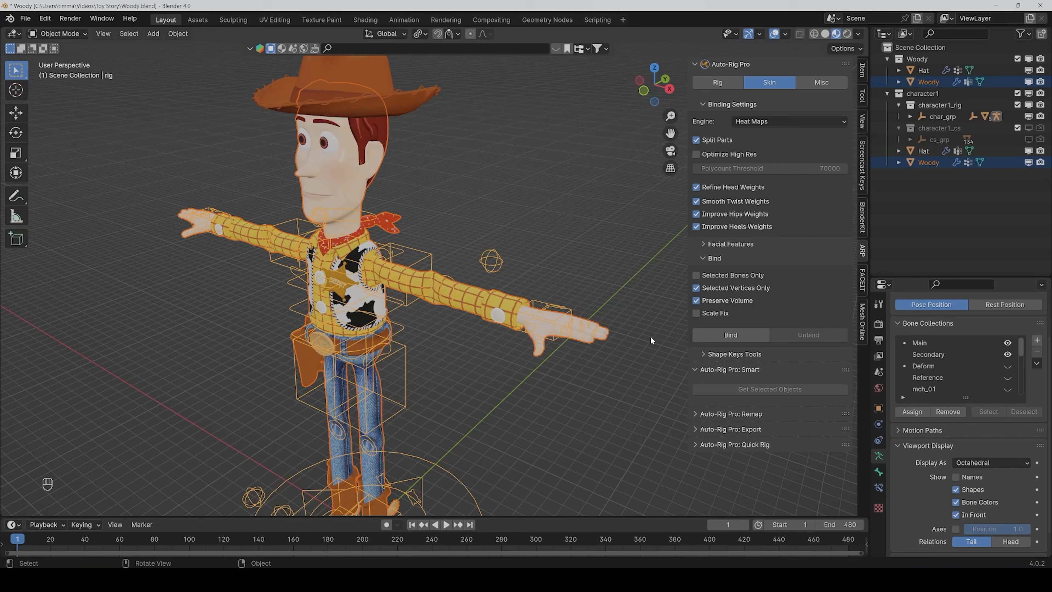
{"action": "left_click", "coordinate": [724, 336]}
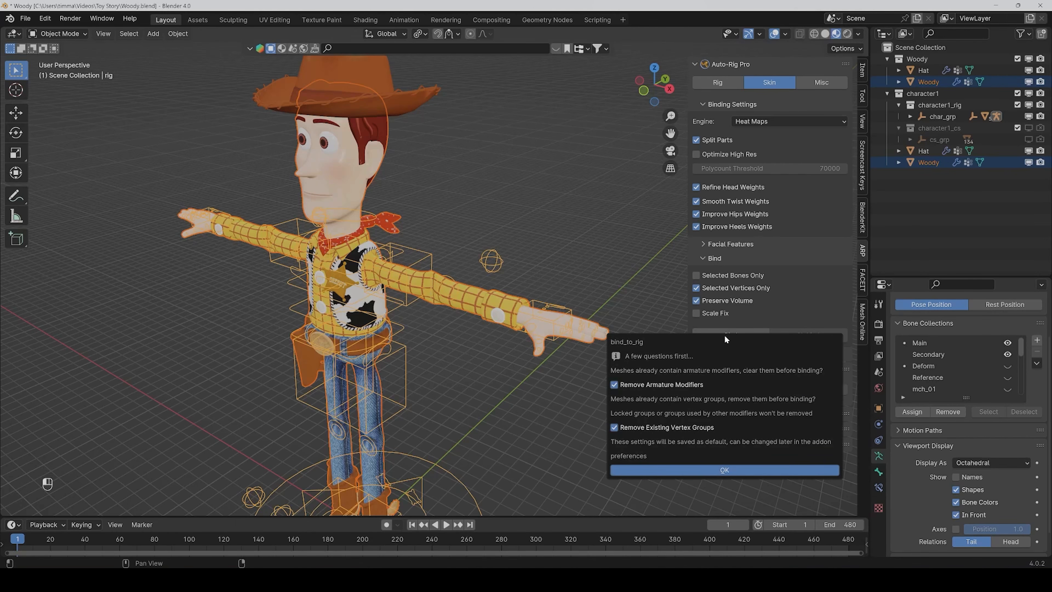
{"action": "left_click", "coordinate": [730, 471]}
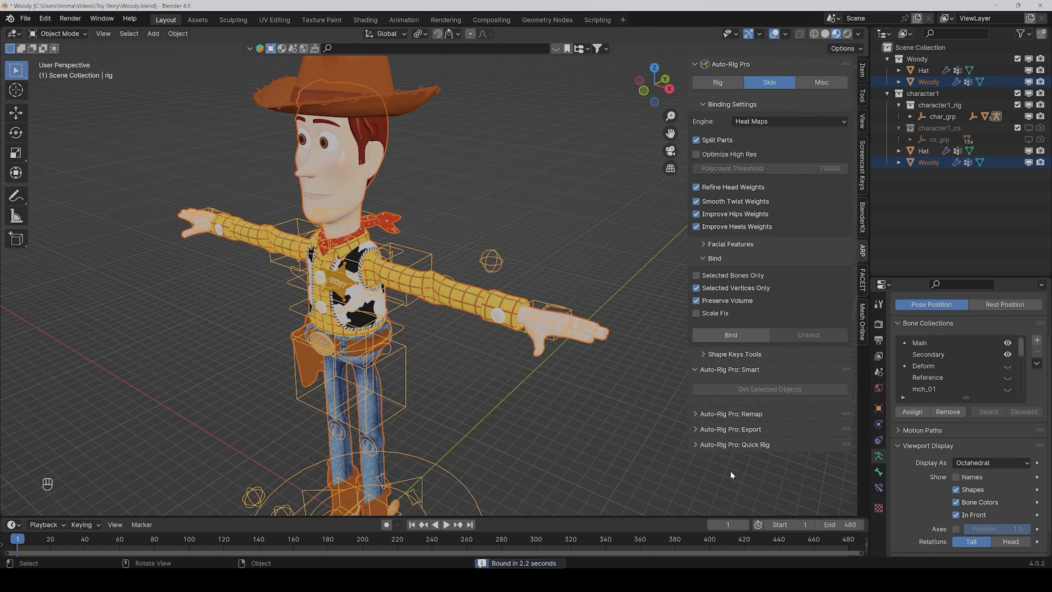
Select the rig and switch it to Pose Mode
{"action": "left_click", "coordinate": [549, 318]}
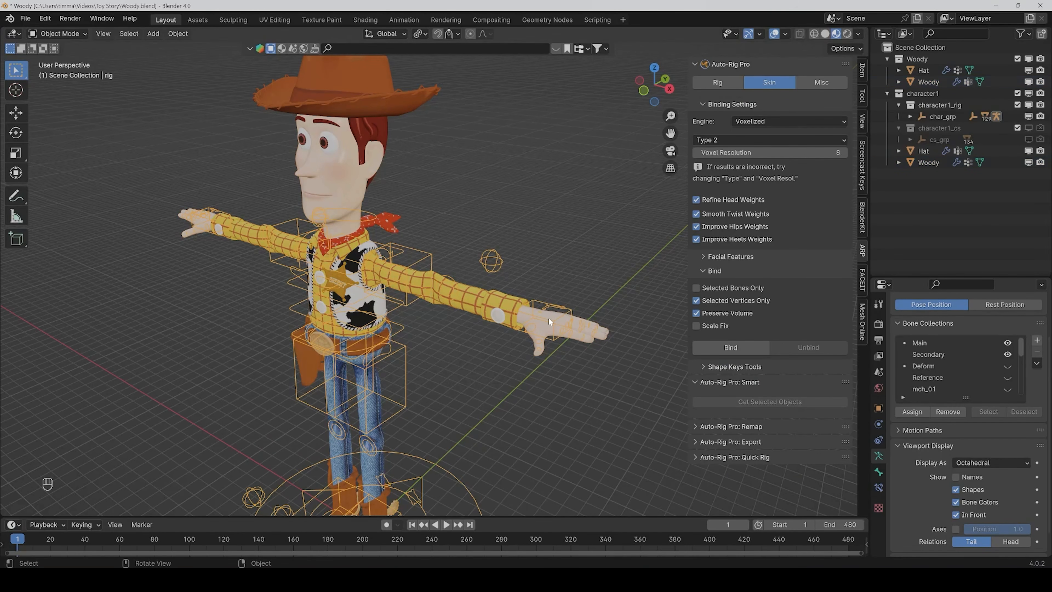
{"action": "left_click", "coordinate": [42, 34]}
{"action": "left_click", "coordinate": [53, 74]}
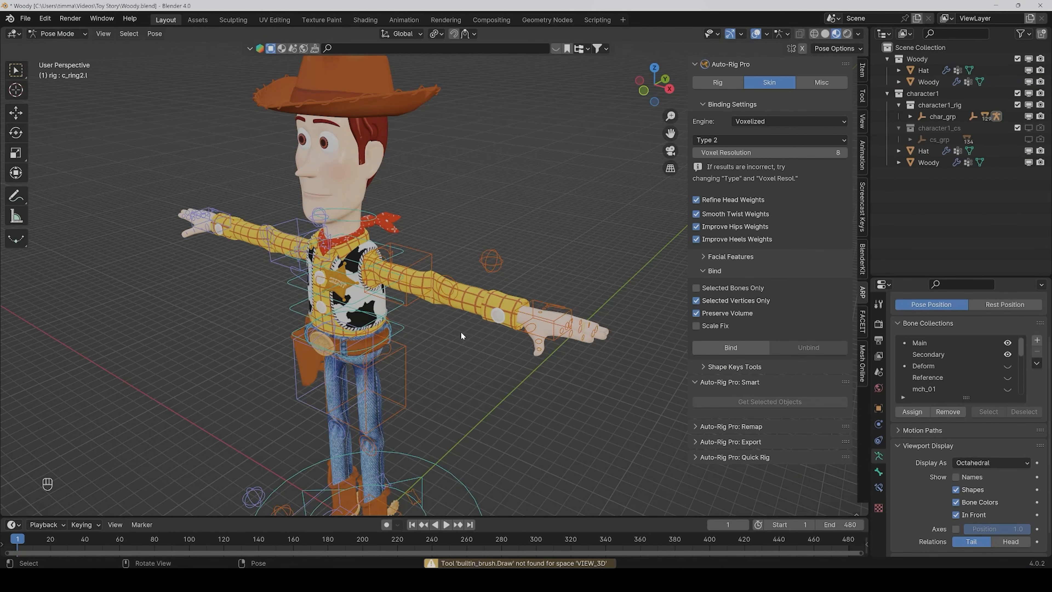
Try rotating the left middle finger's base control about the global Y axis to test the hand's skinning
{"action": "scroll", "coordinate": [460, 331], "scroll_direction": "up", "scroll_amount": 2}
{"action": "middle_click_drag", "start_coordinate": [460, 331], "coordinate": [418, 324]}
{"action": "scroll", "coordinate": [459, 378], "scroll_direction": "up", "scroll_amount": 1}
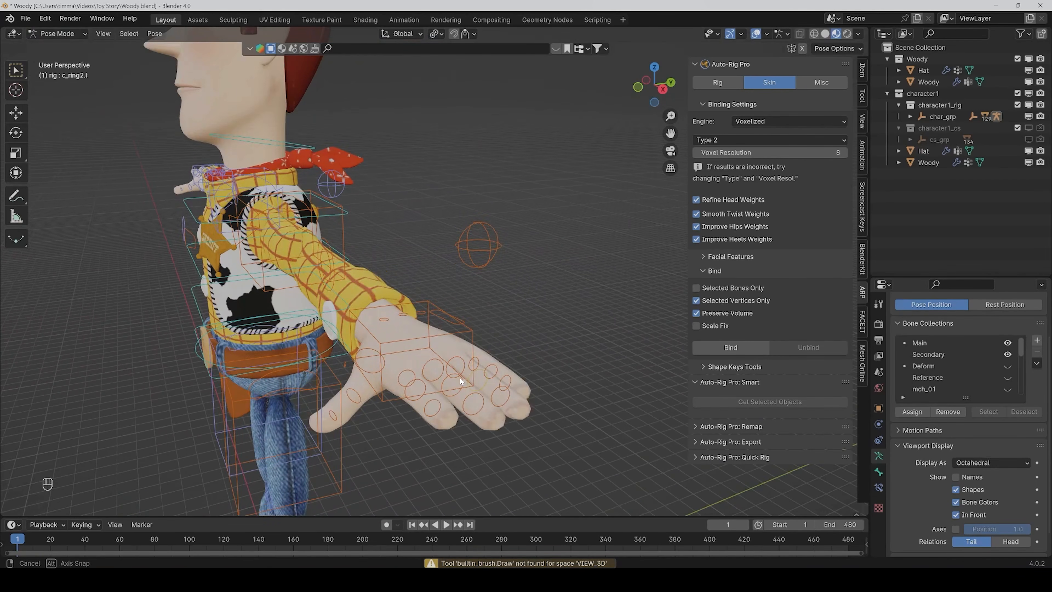
{"action": "scroll", "coordinate": [435, 371], "scroll_direction": "up", "scroll_amount": 1}
{"action": "left_click", "coordinate": [382, 347]}
{"action": "key", "text": "r"}
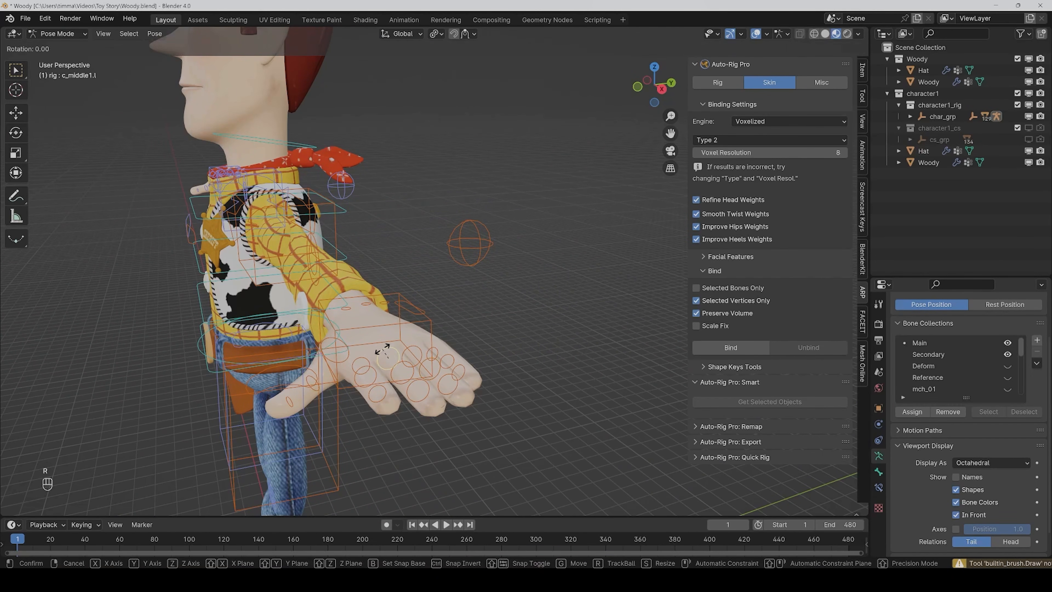
{"action": "key", "text": "y"}
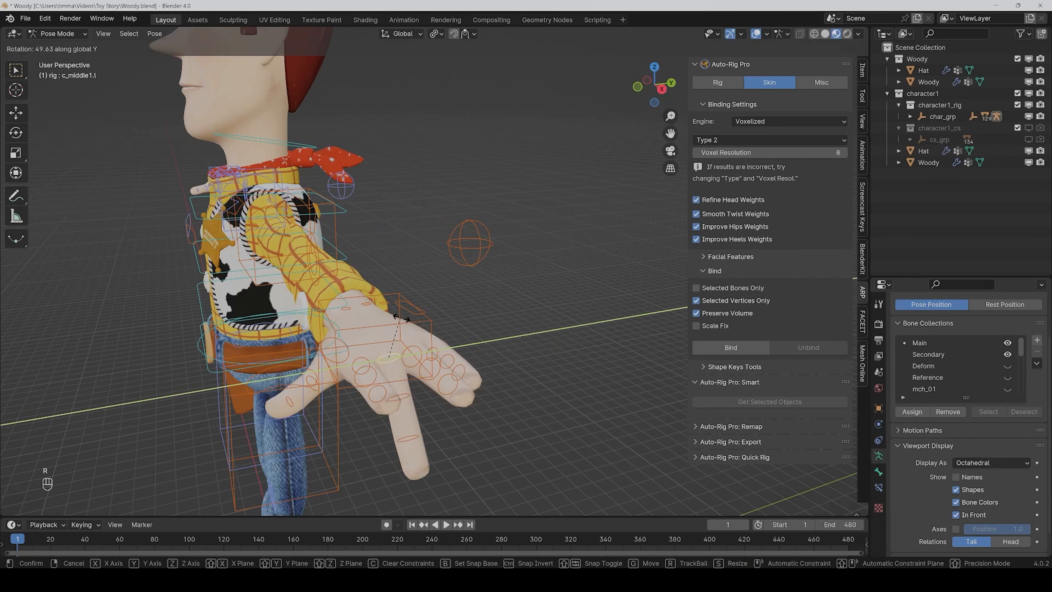
{"action": "left_click", "coordinate": [440, 352]}
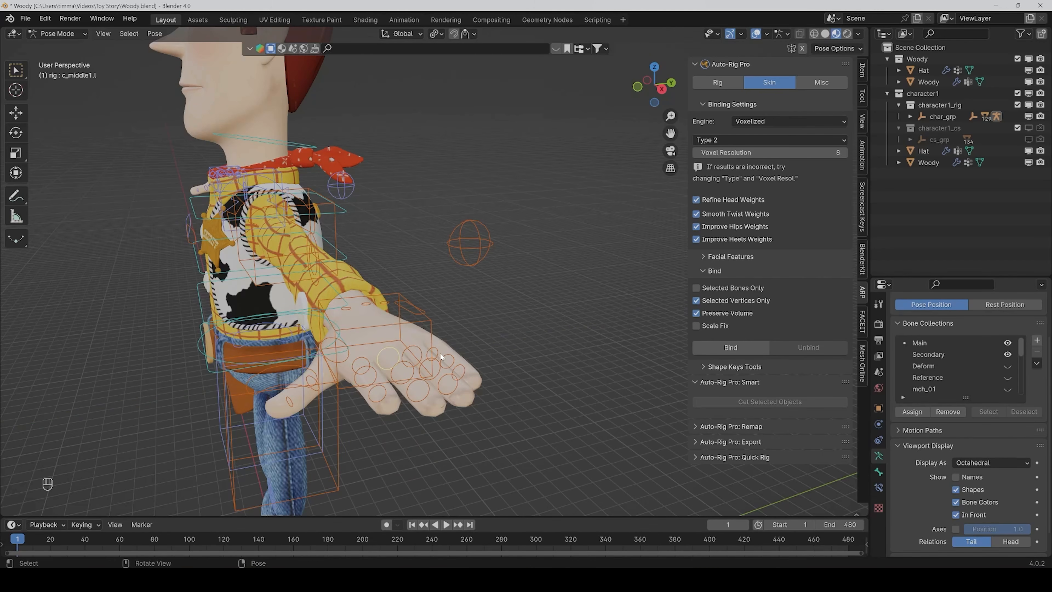
Try rotating the second control of the left ring finger about global Y
{"action": "left_click", "coordinate": [428, 362]}
{"action": "key", "text": "r"}
{"action": "key", "text": "y"}
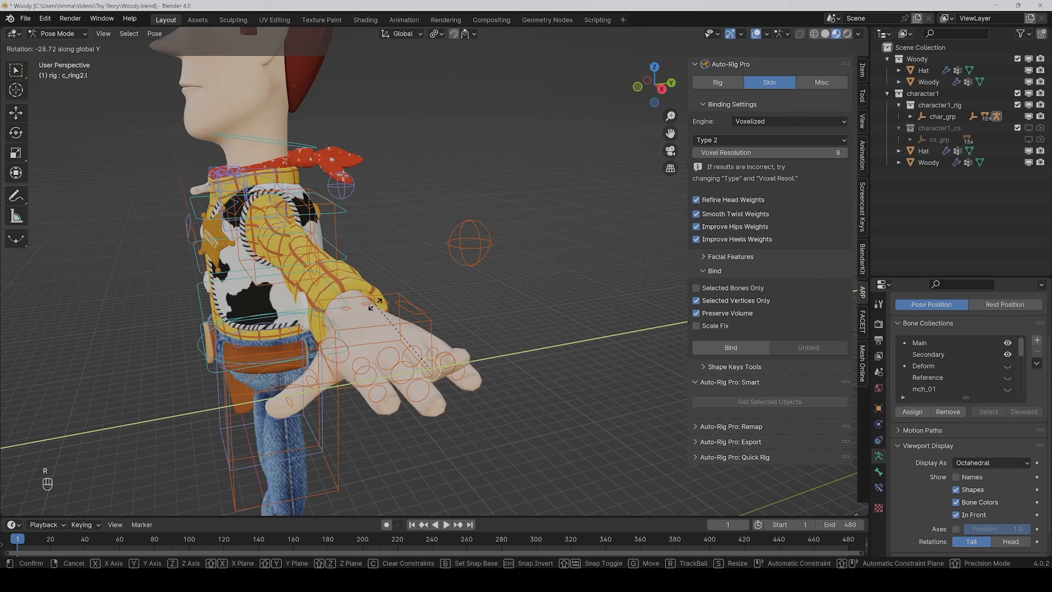
{"action": "right_click", "coordinate": [430, 309]}
Try moving the neck control freely to test how the neck and collar deform
{"action": "middle_click_drag", "start_coordinate": [53, 340], "coordinate": [377, 300]}
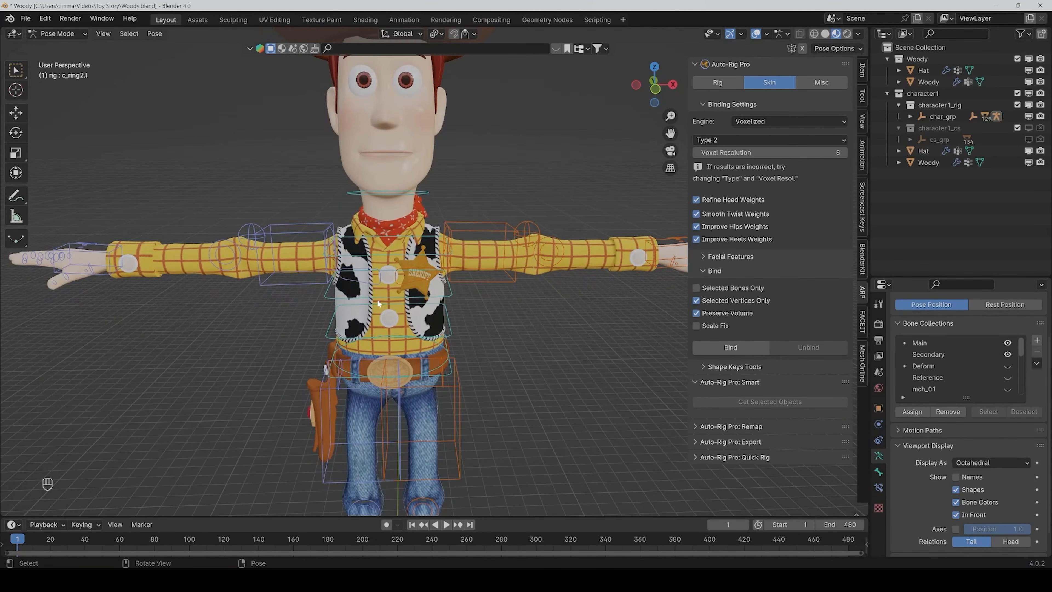
{"action": "left_click", "coordinate": [395, 191]}
{"action": "key", "text": "g"}
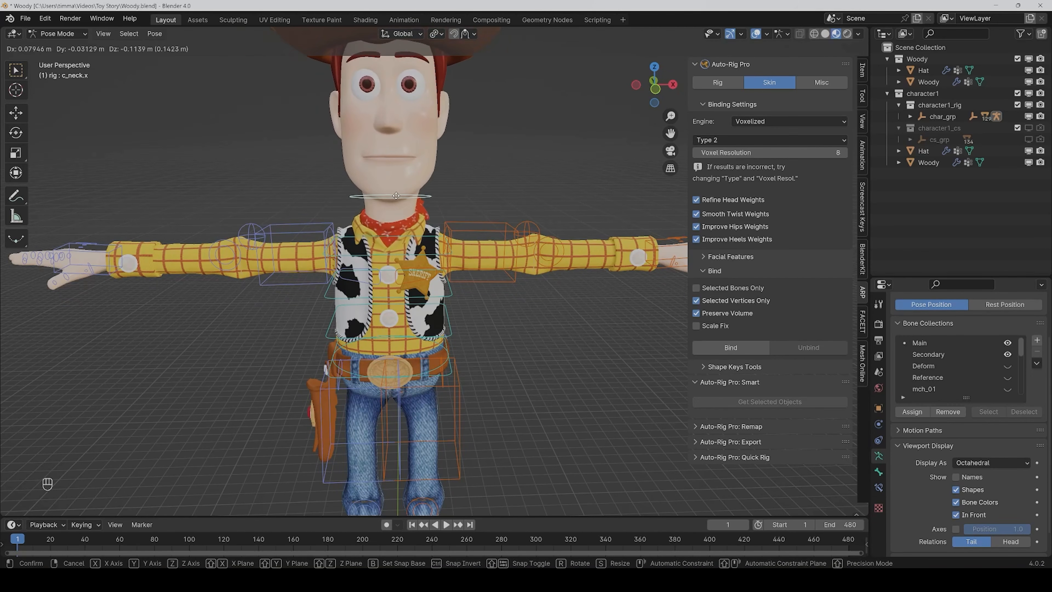
{"action": "right_click", "coordinate": [385, 180]}
Try moving the right foot IK control up along global Z and then freely to test the leg's skinning
{"action": "scroll", "coordinate": [436, 292], "scroll_direction": "down", "scroll_amount": 4}
{"action": "middle_click_drag", "start_coordinate": [423, 385], "coordinate": [428, 374]}
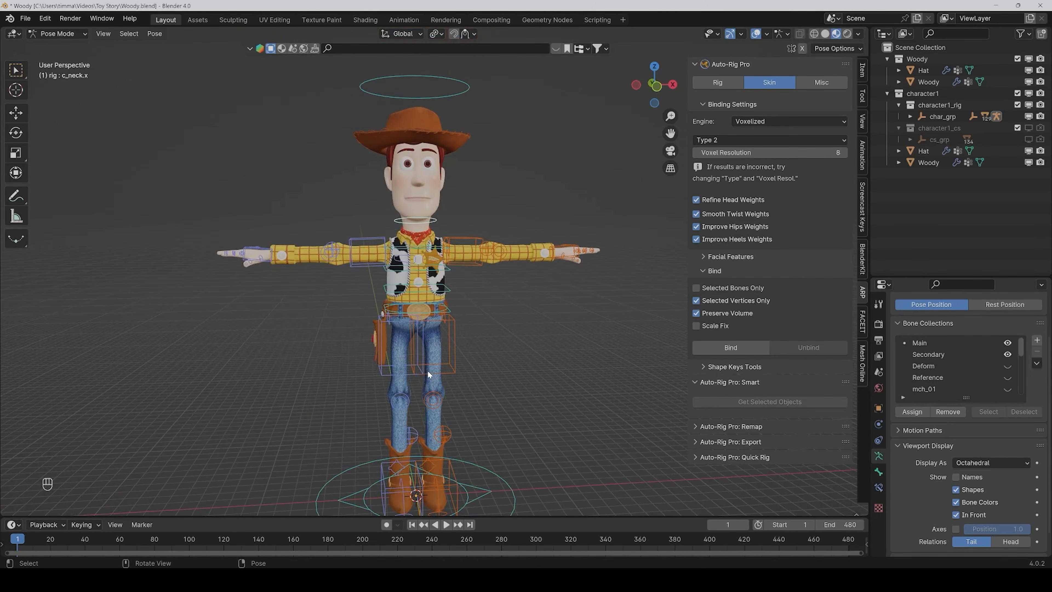
{"action": "left_click", "coordinate": [387, 495]}
{"action": "key", "text": "g"}
{"action": "key", "text": "z"}
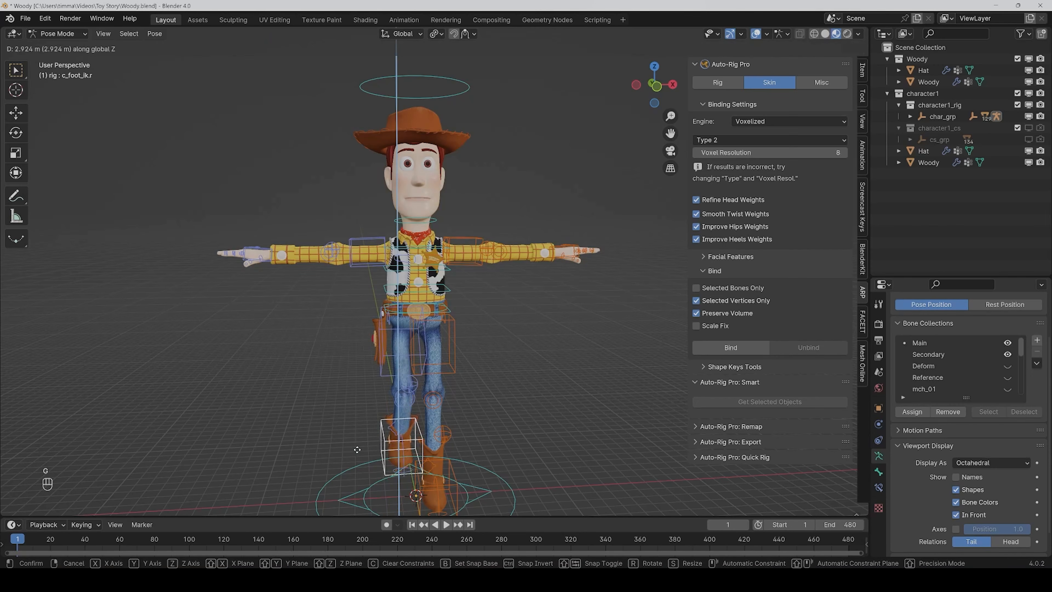
{"action": "key", "text": "g"}
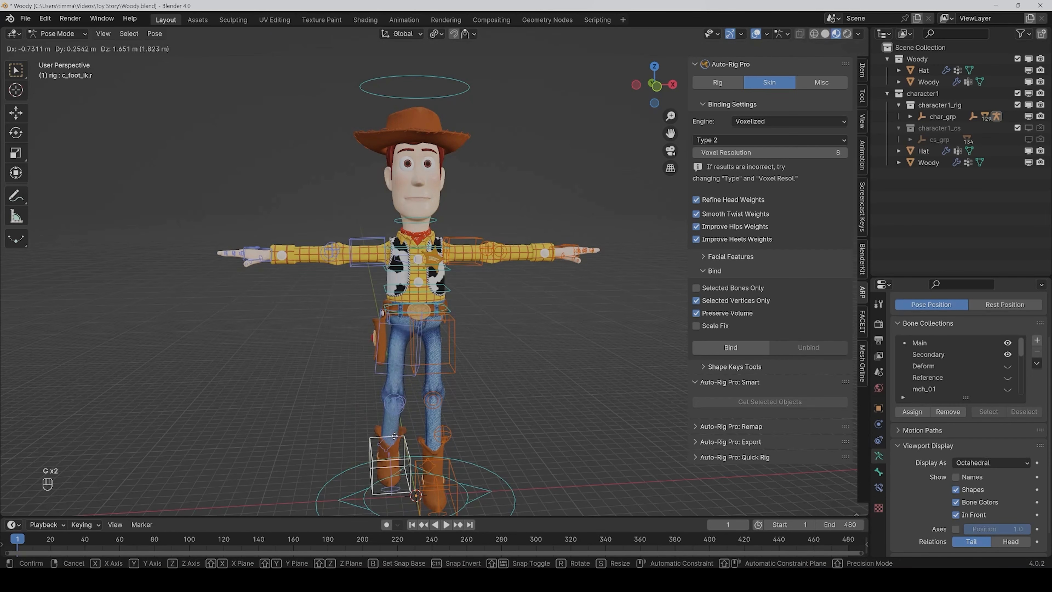
{"action": "right_click", "coordinate": [384, 427]}
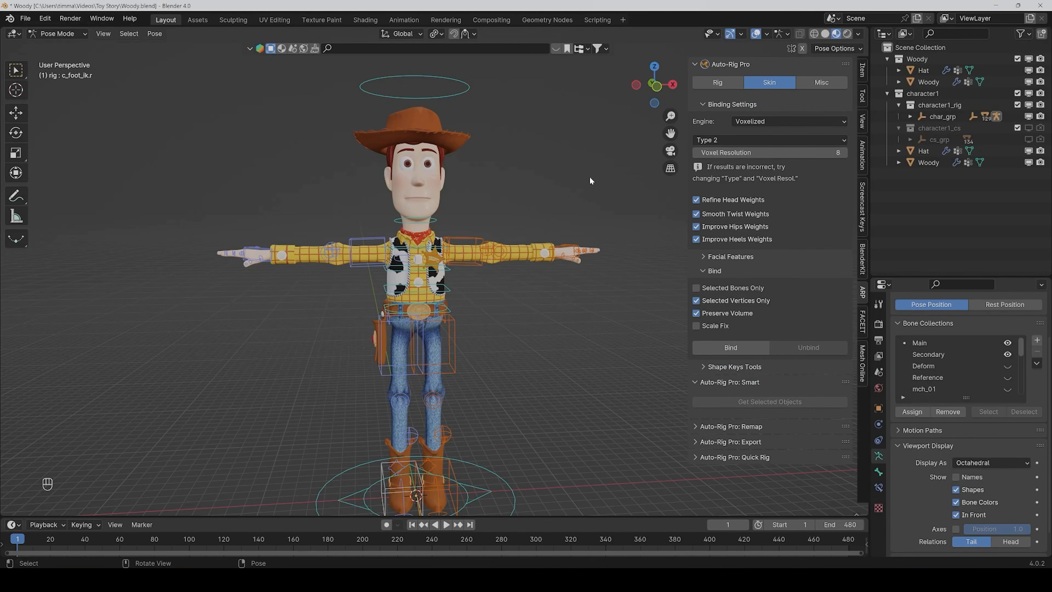
Check the binding engine options and save the file
{"action": "left_click", "coordinate": [763, 121]}
{"action": "key", "text": "ctrl+s"}
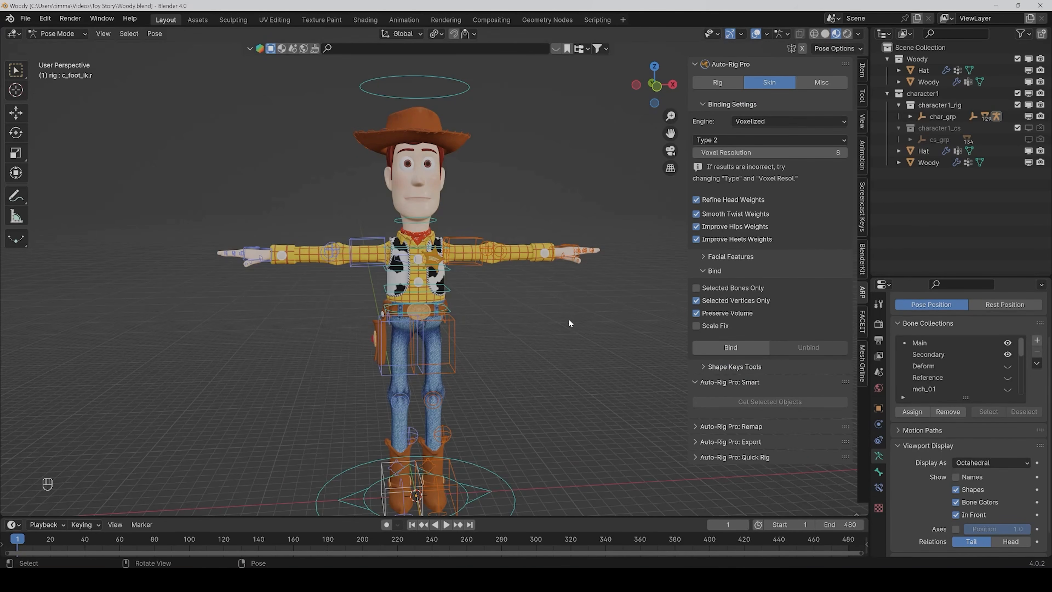